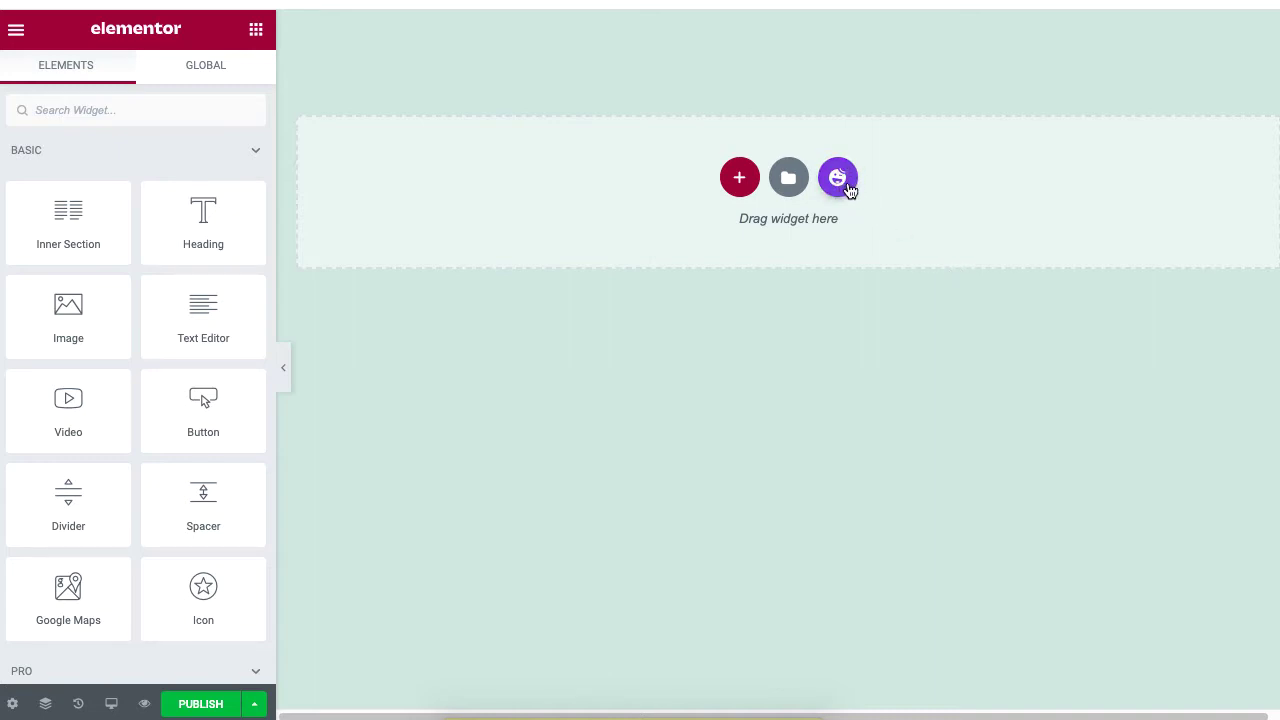
# Step: Search HappyAddons page templates for 'res' and insert the Merry Christmas pizza restaurant template
pyautogui.click(846, 188)
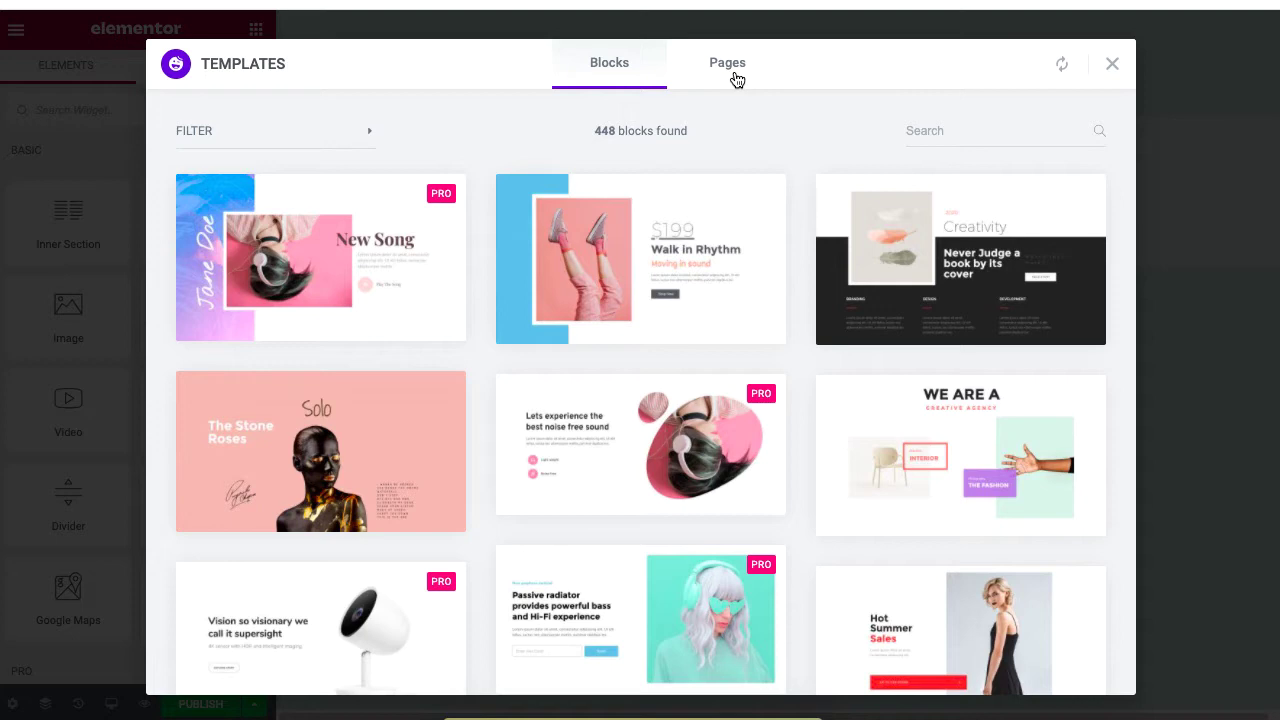
pyautogui.click(734, 78)
pyautogui.click(990, 130)
pyautogui.write('res')
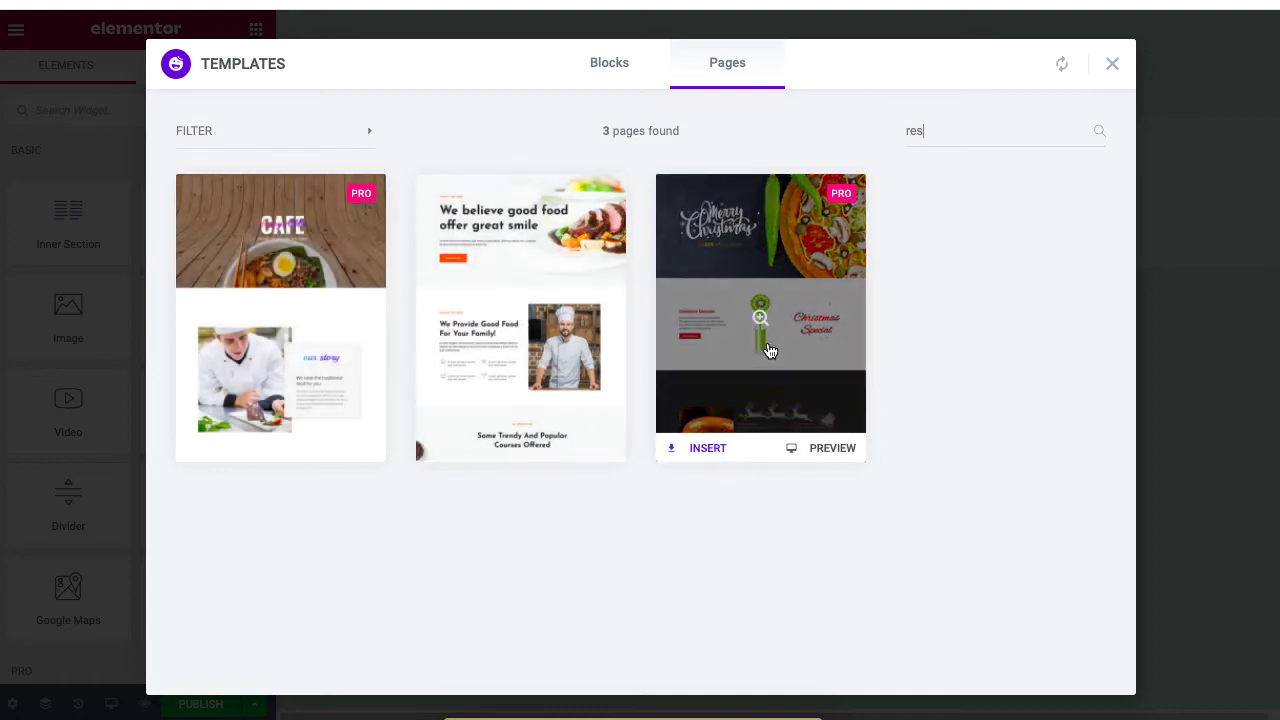
pyautogui.click(708, 446)
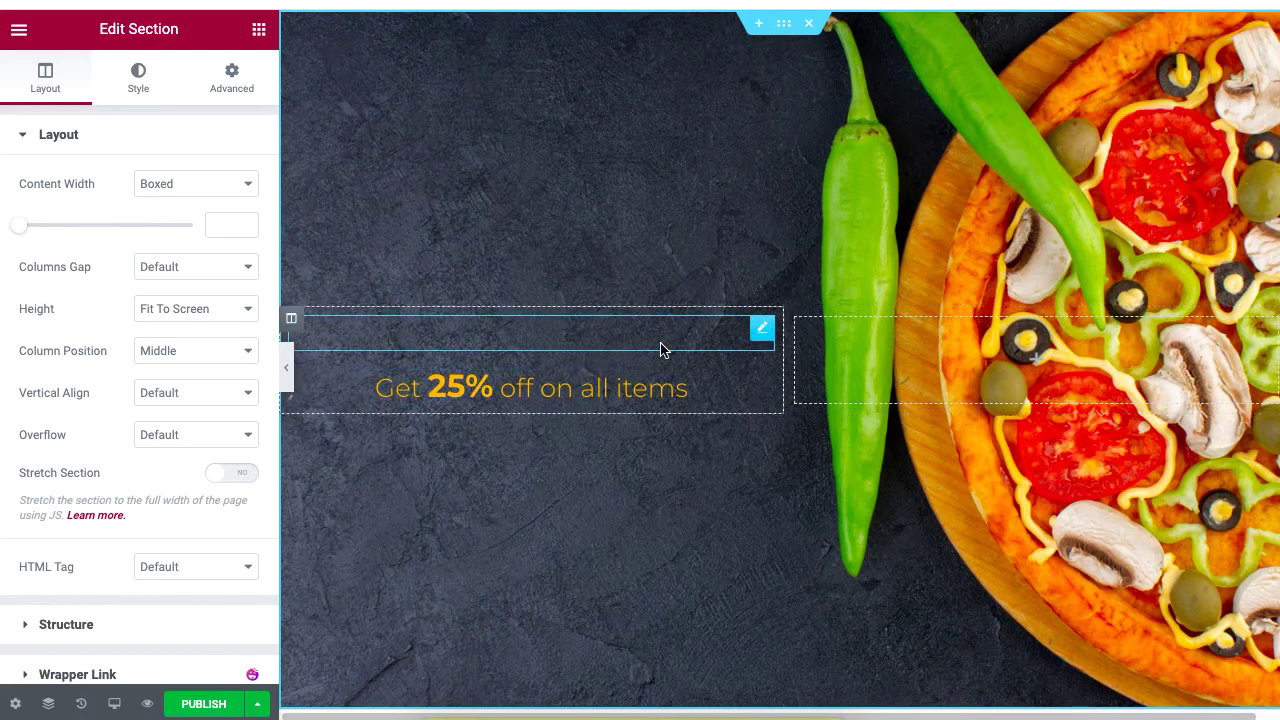
# Step: Drop a Text Editor widget above the 25% off line and replace its text with 'TASTEMIGHT CAFE'
pyautogui.click(259, 29)
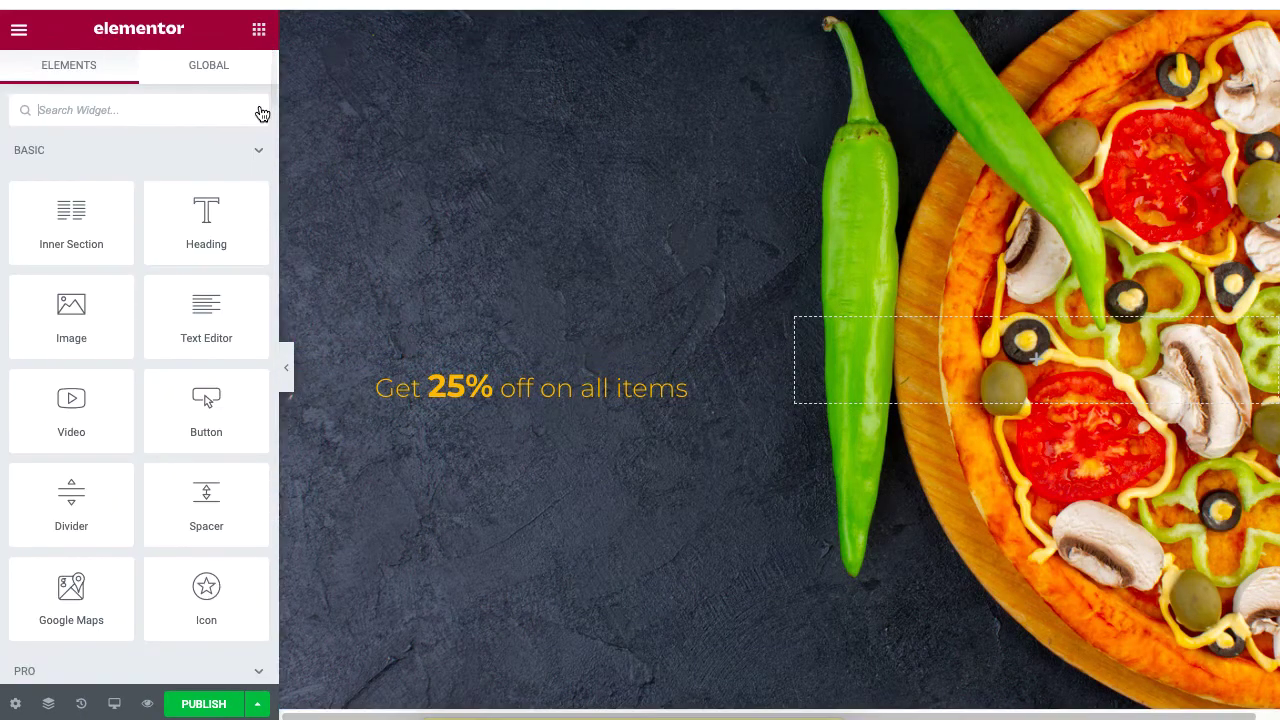
pyautogui.moveTo(223, 345); pyautogui.dragTo(360, 350)
pyautogui.click(214, 489)
pyautogui.hotkey('ctrl', 'a')
pyautogui.write('TASTEMIGHT CAFE')
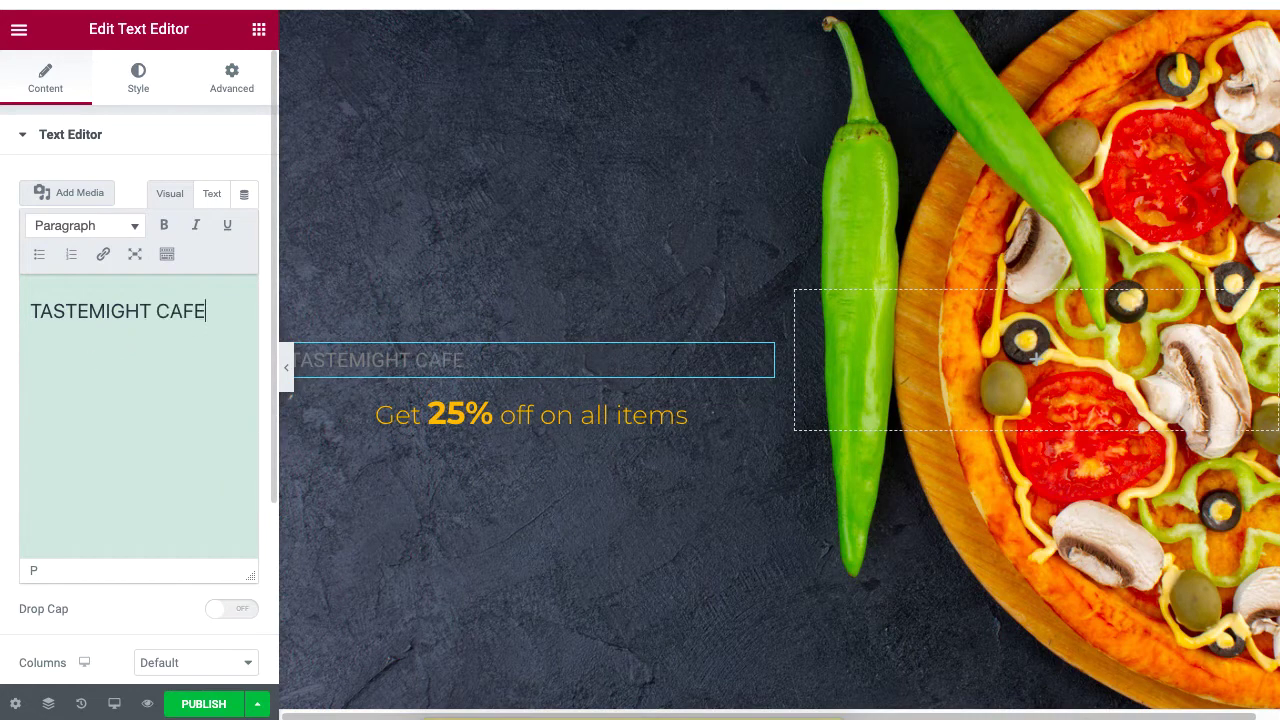
pyautogui.click(148, 78)
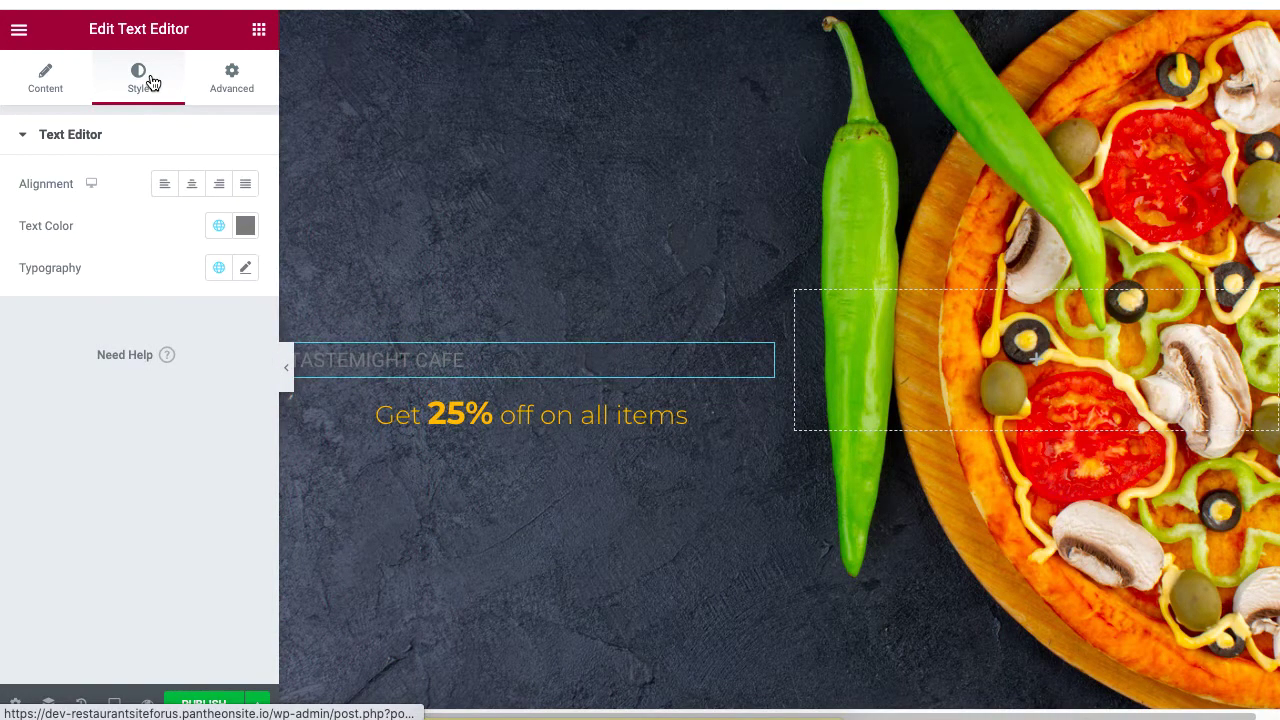
# Step: Centre the TASTEMIGHT CAFE text and colour it yellow #FFC606
pyautogui.click(194, 189)
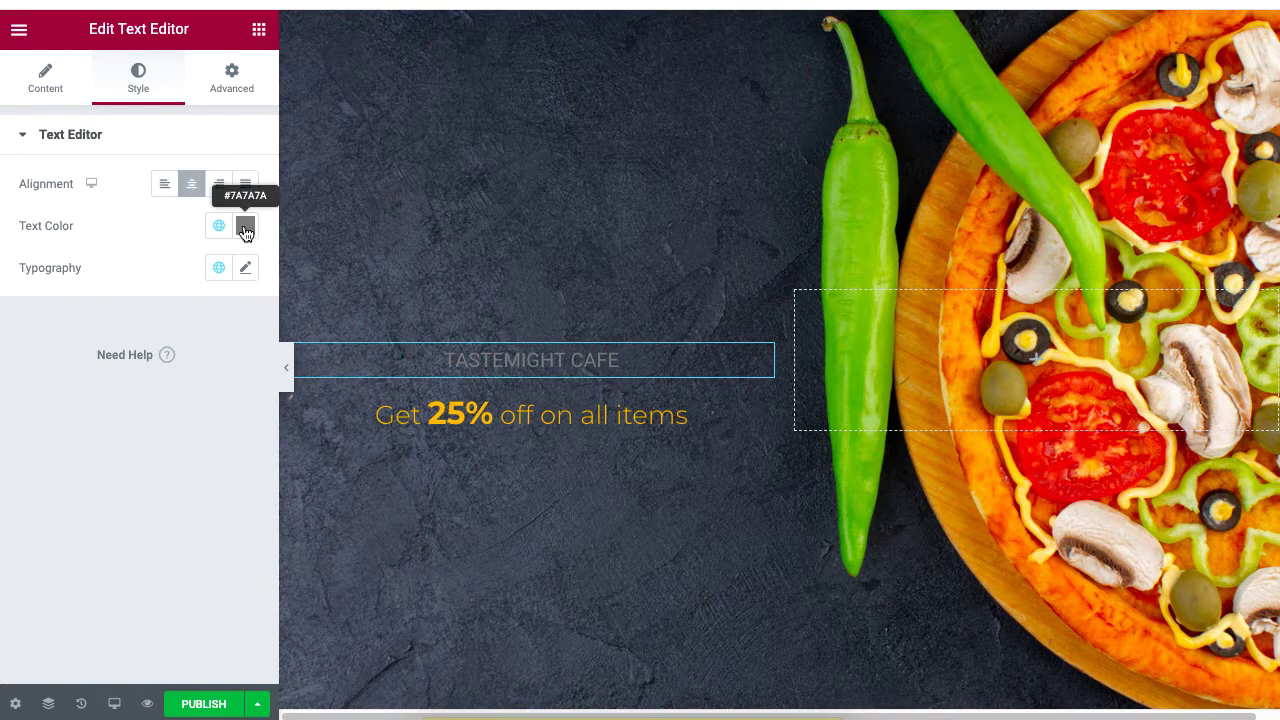
pyautogui.click(245, 226)
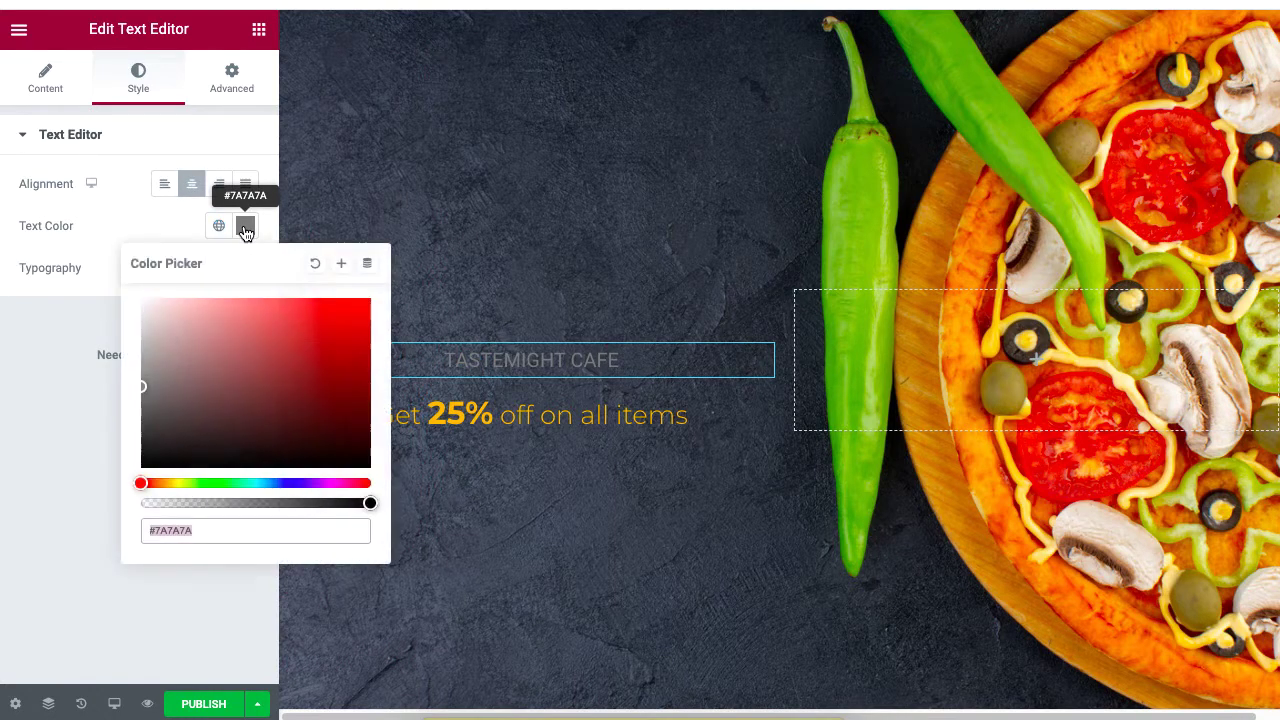
pyautogui.click(169, 483)
pyautogui.click(353, 299)
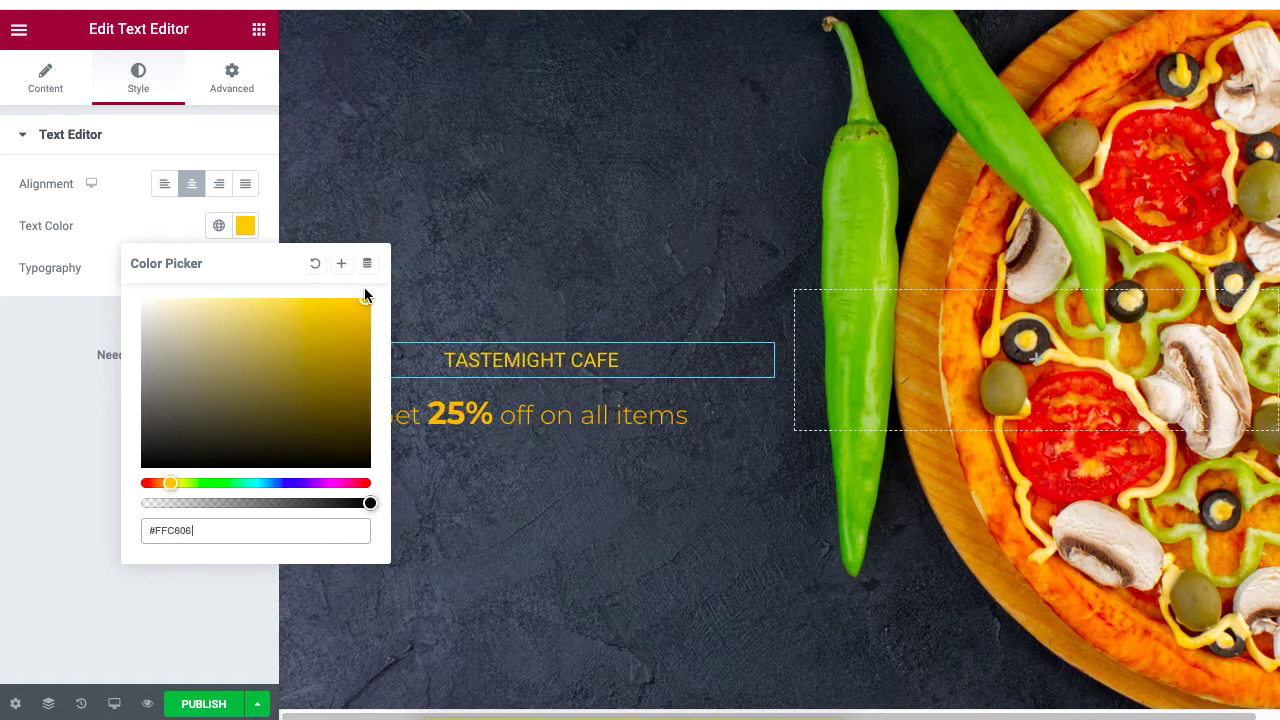
pyautogui.click(141, 220)
# Step: Set the TASTEMIGHT CAFE typography to the Trade Winds font at size 47
pyautogui.click(248, 270)
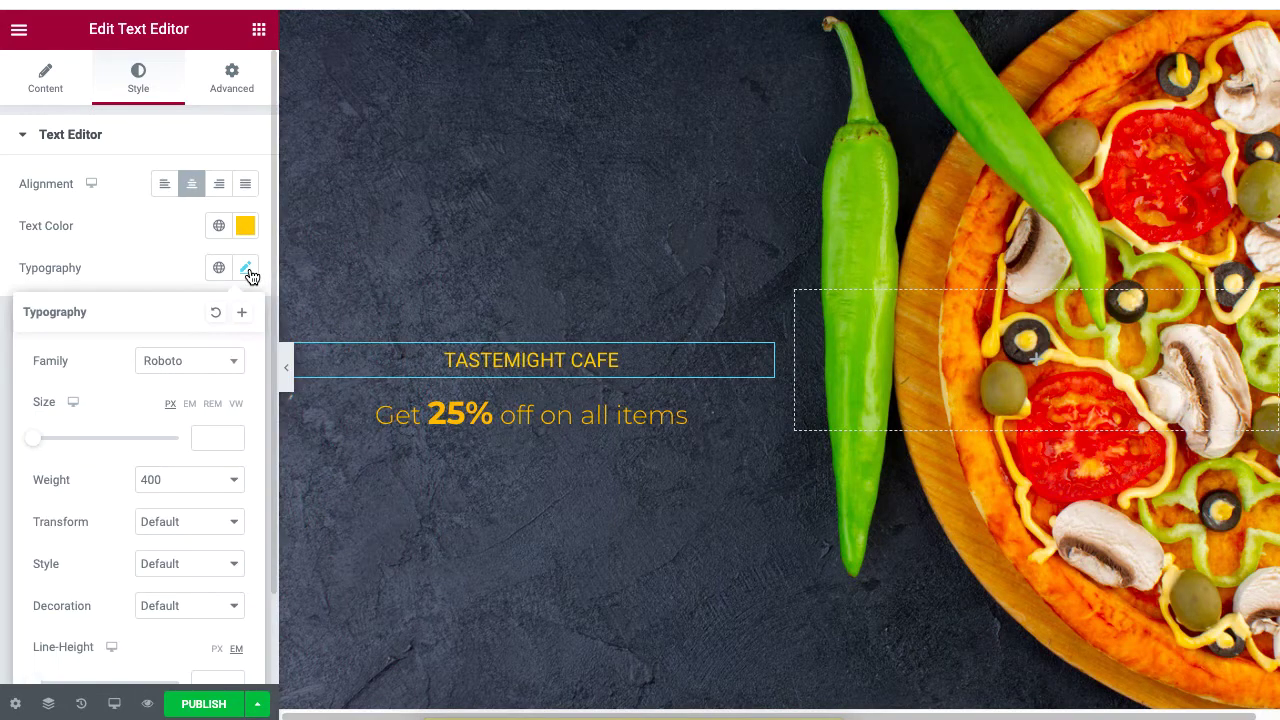
pyautogui.click(219, 372)
pyautogui.write('trade')
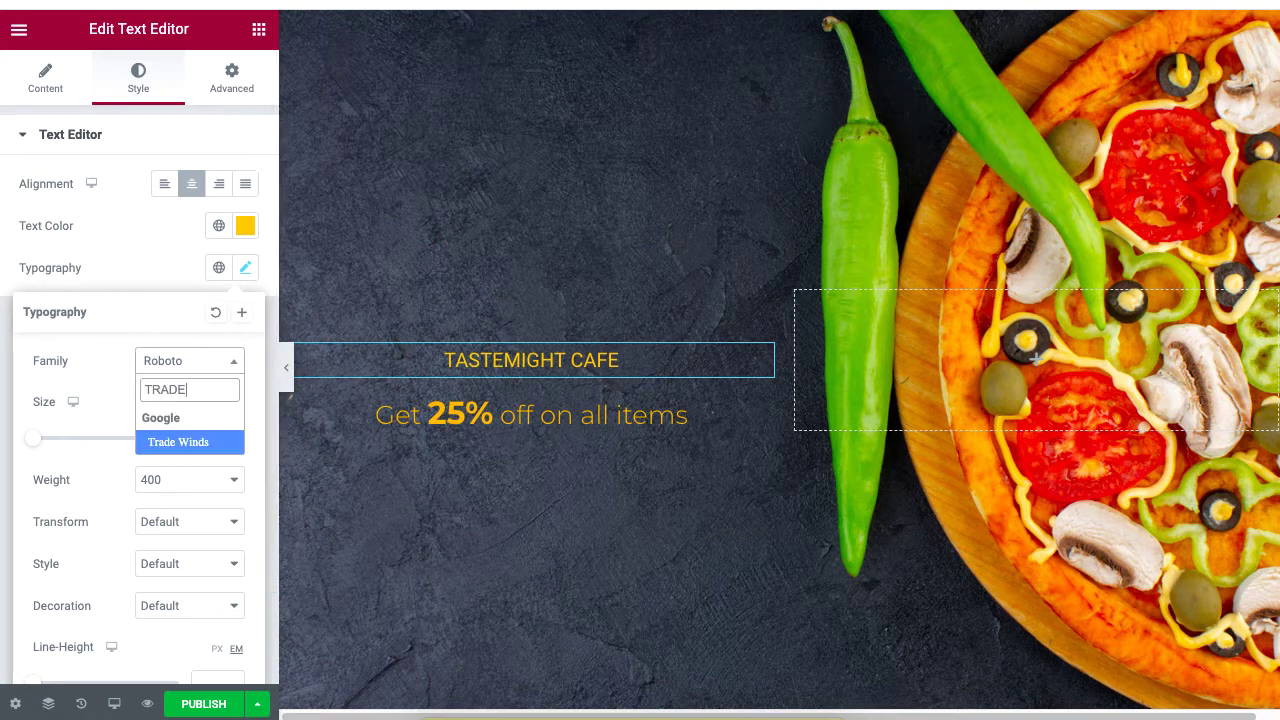
pyautogui.click(174, 438)
pyautogui.moveTo(34, 438); pyautogui.dragTo(64, 447)
pyautogui.click(150, 479)
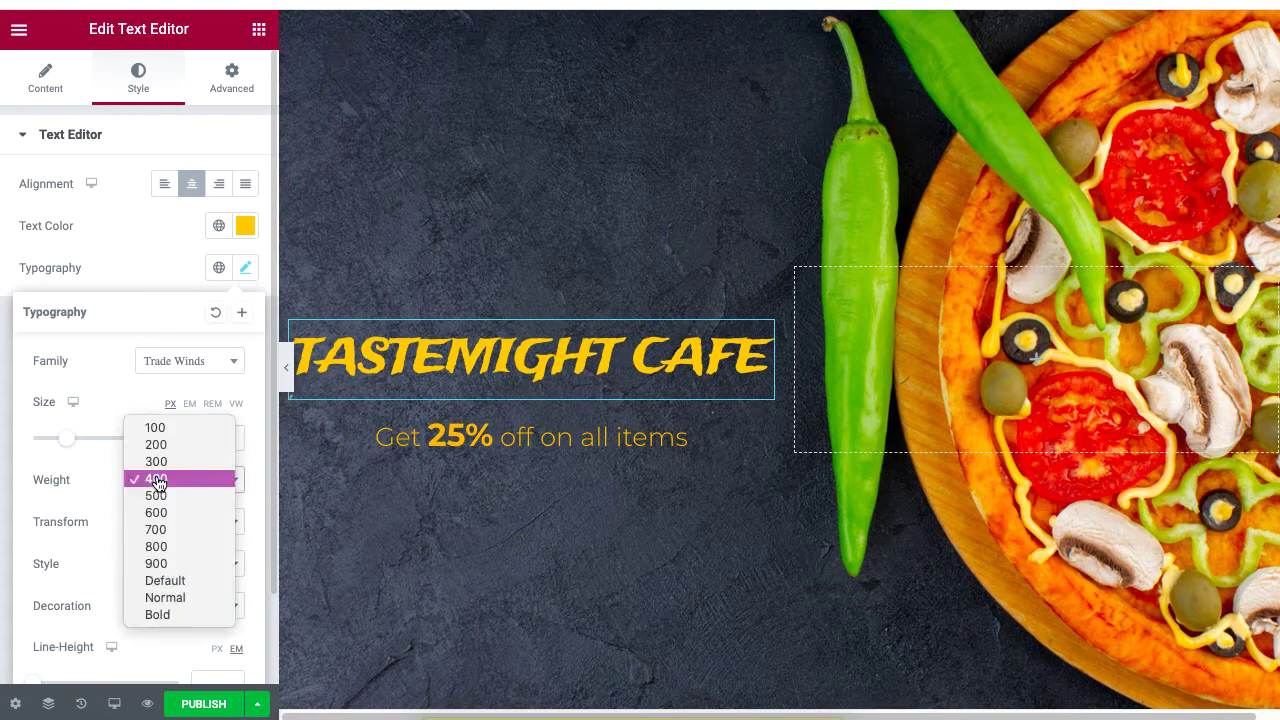
# Step: Set the TASTEMIGHT CAFE weight to 600 and bring up the empty Gradient Heading above the menu
pyautogui.click(172, 512)
pyautogui.scroll(-8, 632, 195)
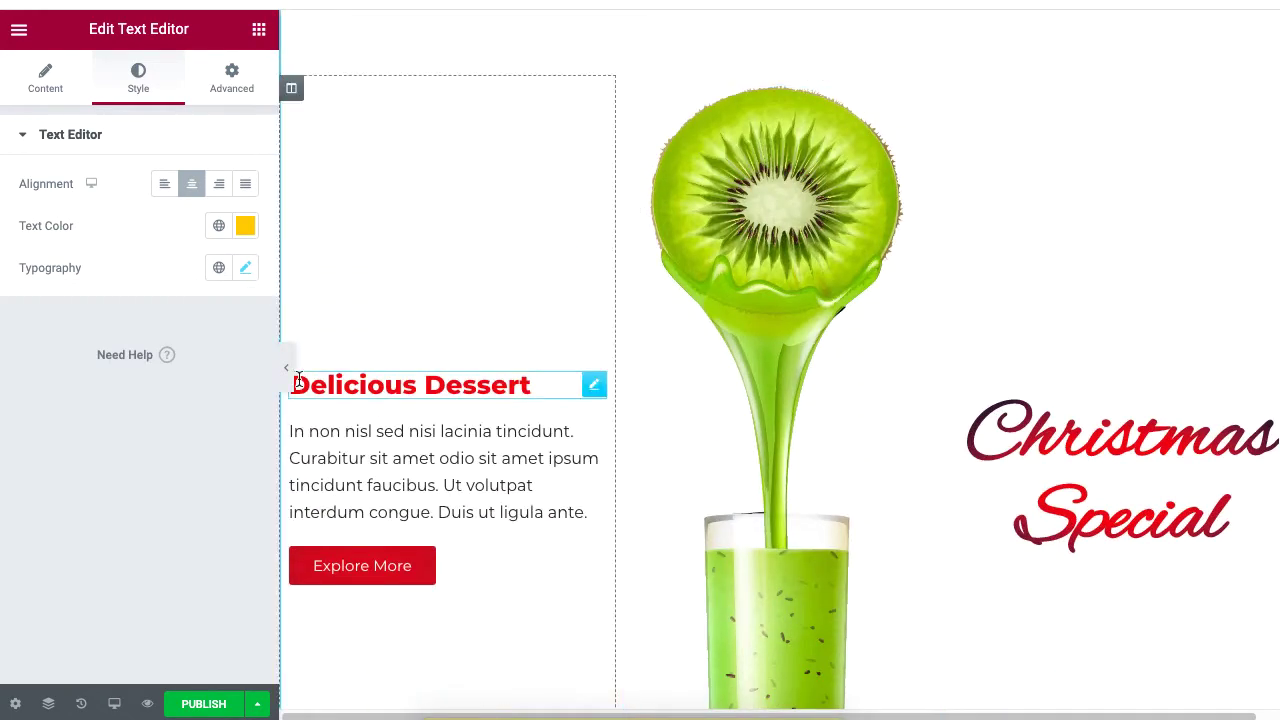
pyautogui.scroll(-5, 790, 460)
pyautogui.scroll(-5, 778, 500)
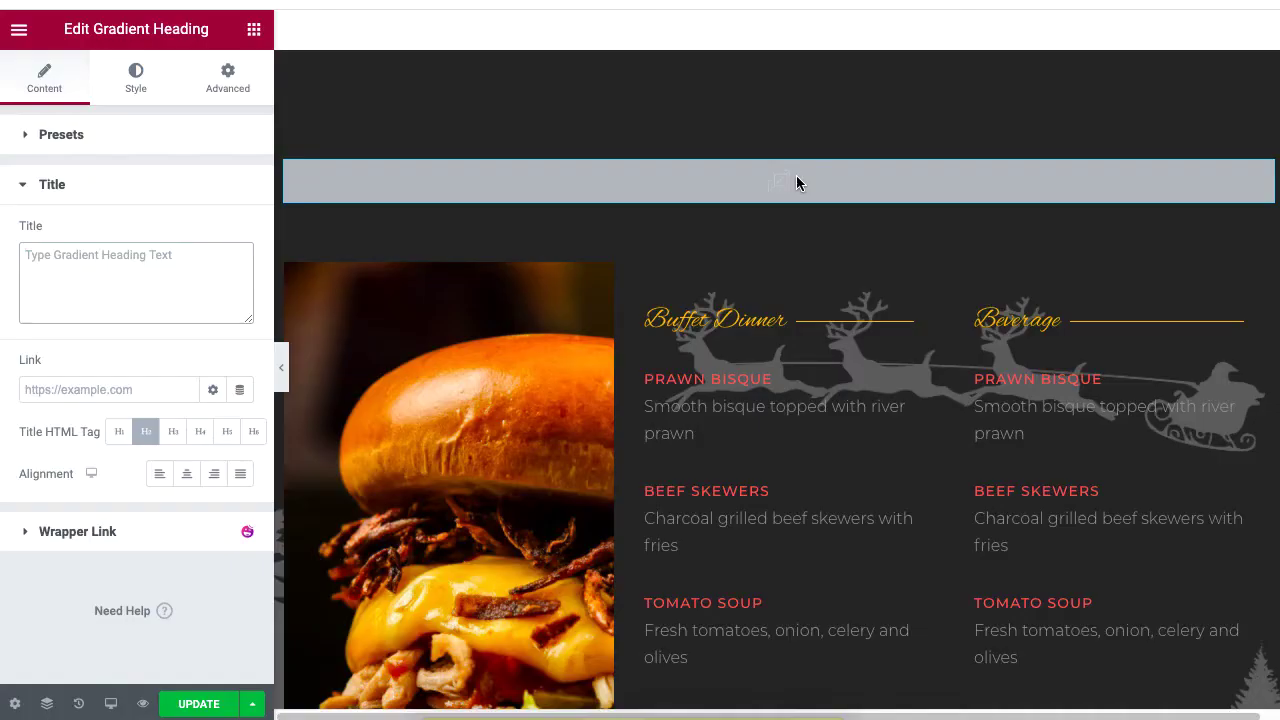
pyautogui.moveTo(796, 175)
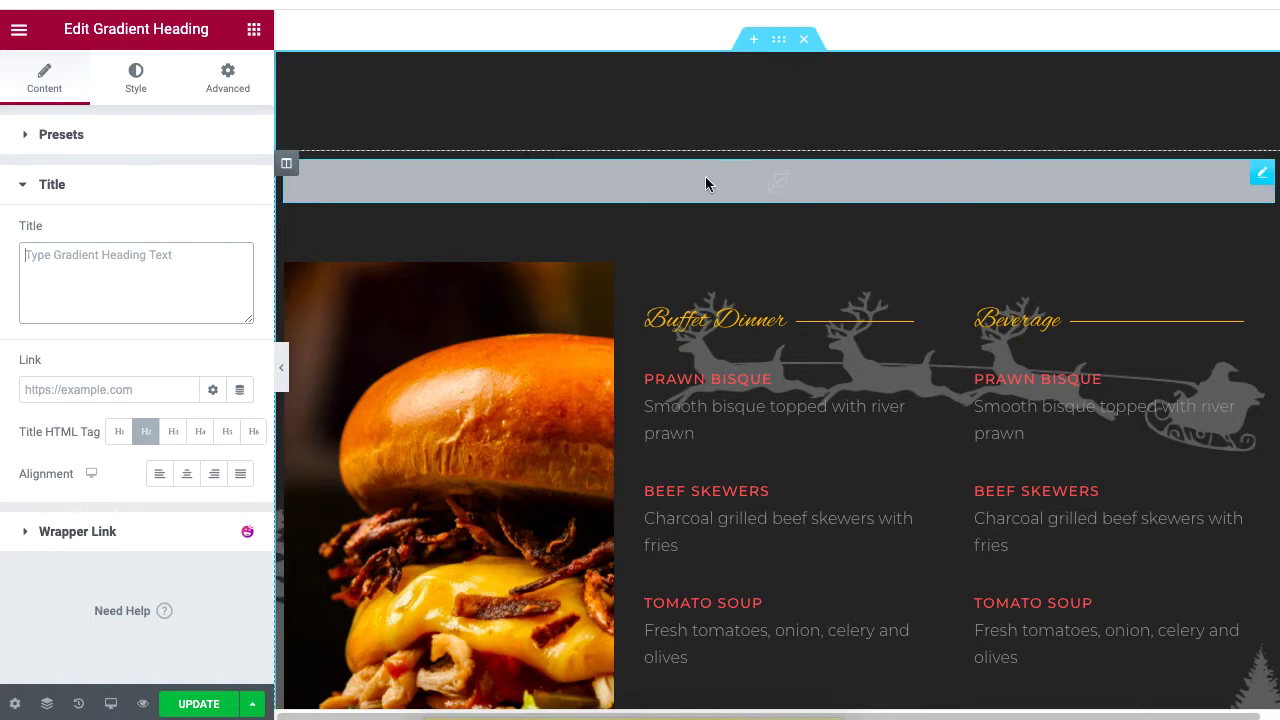
# Step: Paste 'Special Menu' as the Gradient Heading title, apply the Design 2 preset and centre it
pyautogui.write('Special Menu')
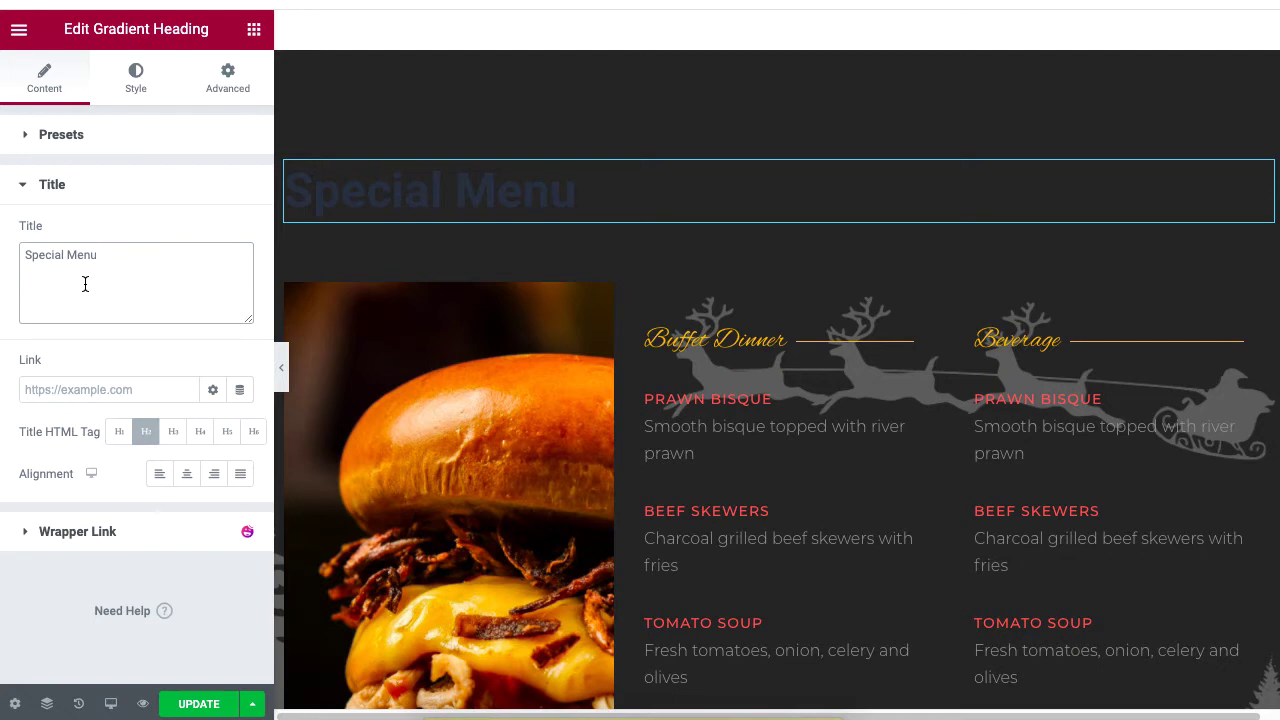
pyautogui.click(148, 138)
pyautogui.click(180, 185)
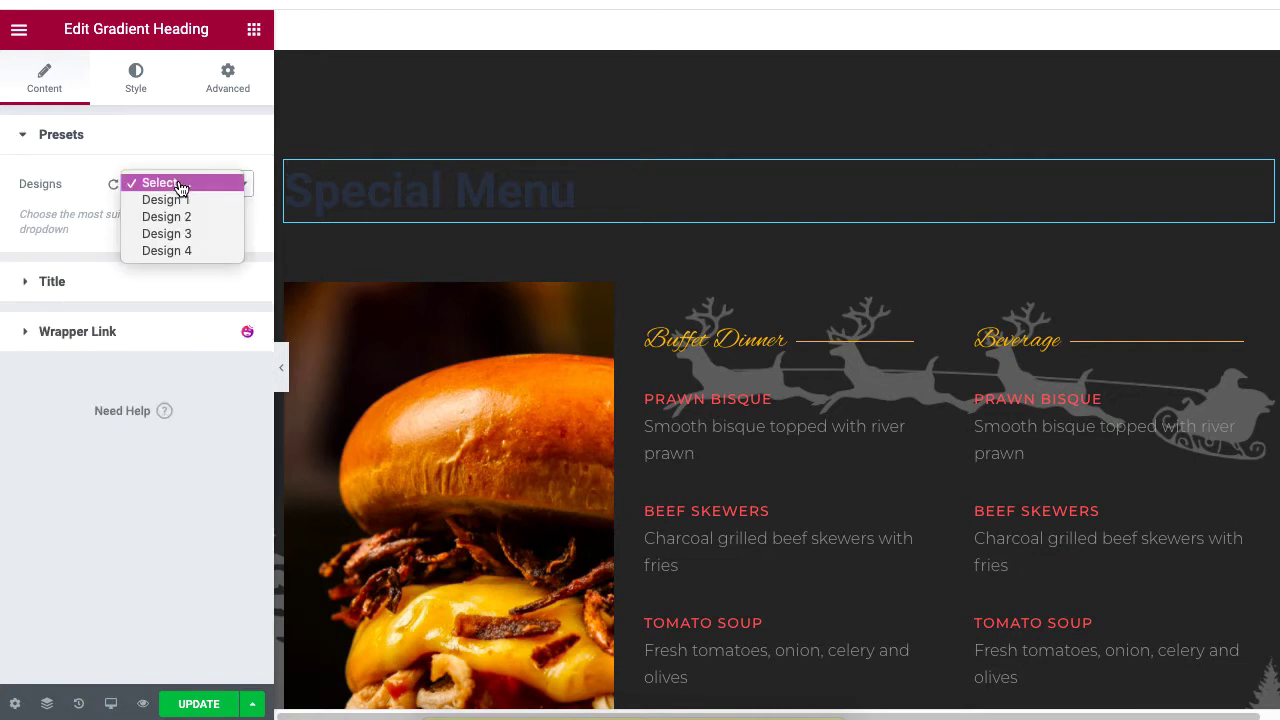
pyautogui.click(206, 224)
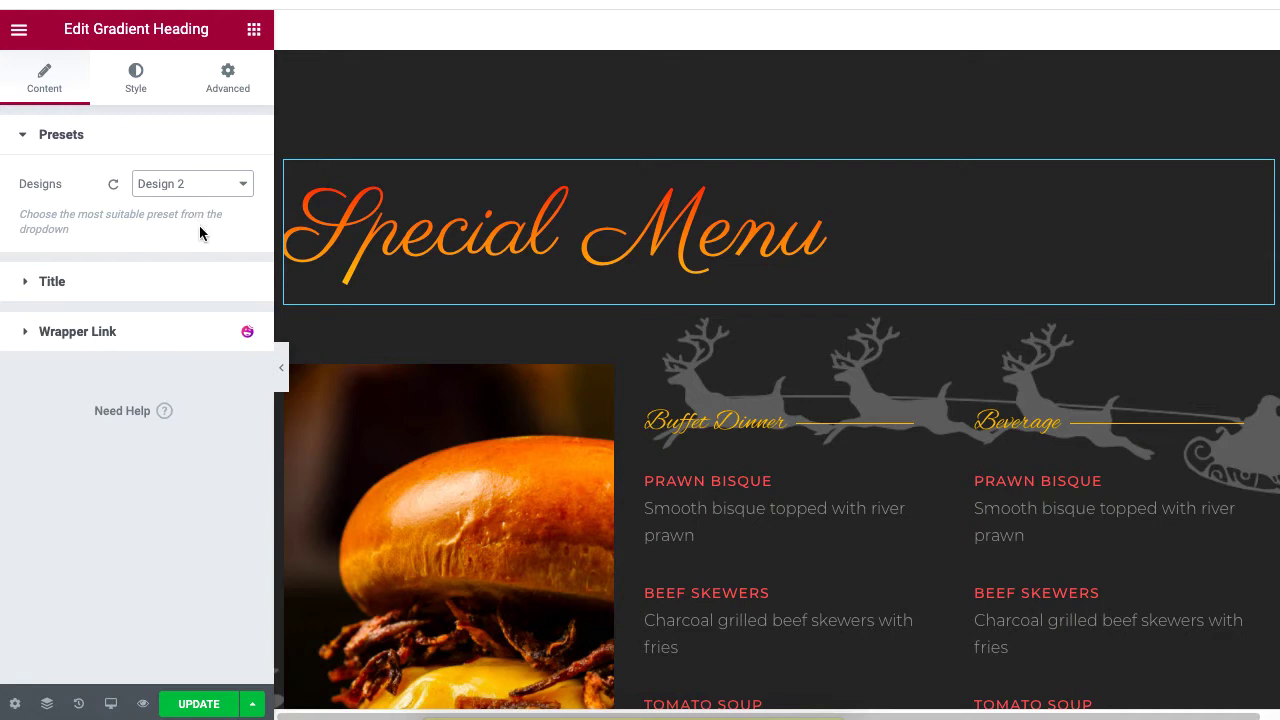
pyautogui.click(188, 287)
pyautogui.click(187, 477)
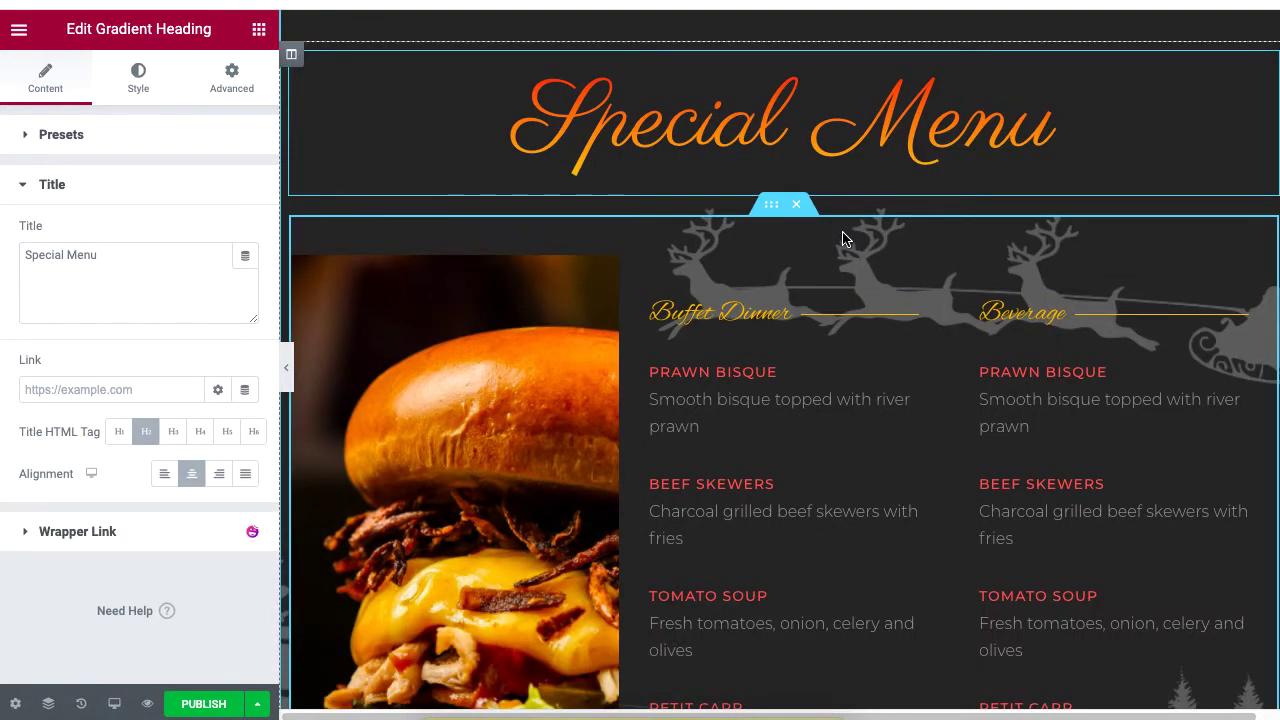
pyautogui.scroll(-10, 855, 368)
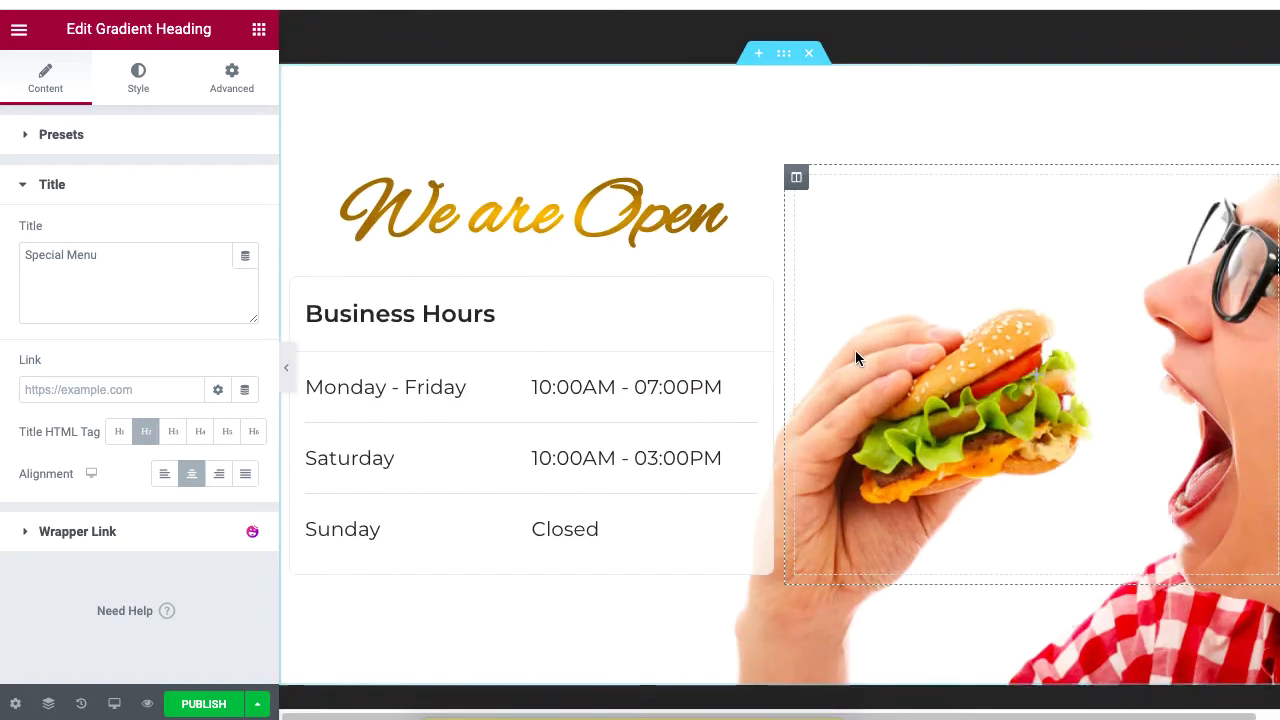
pyautogui.scroll(-6, 864, 396)
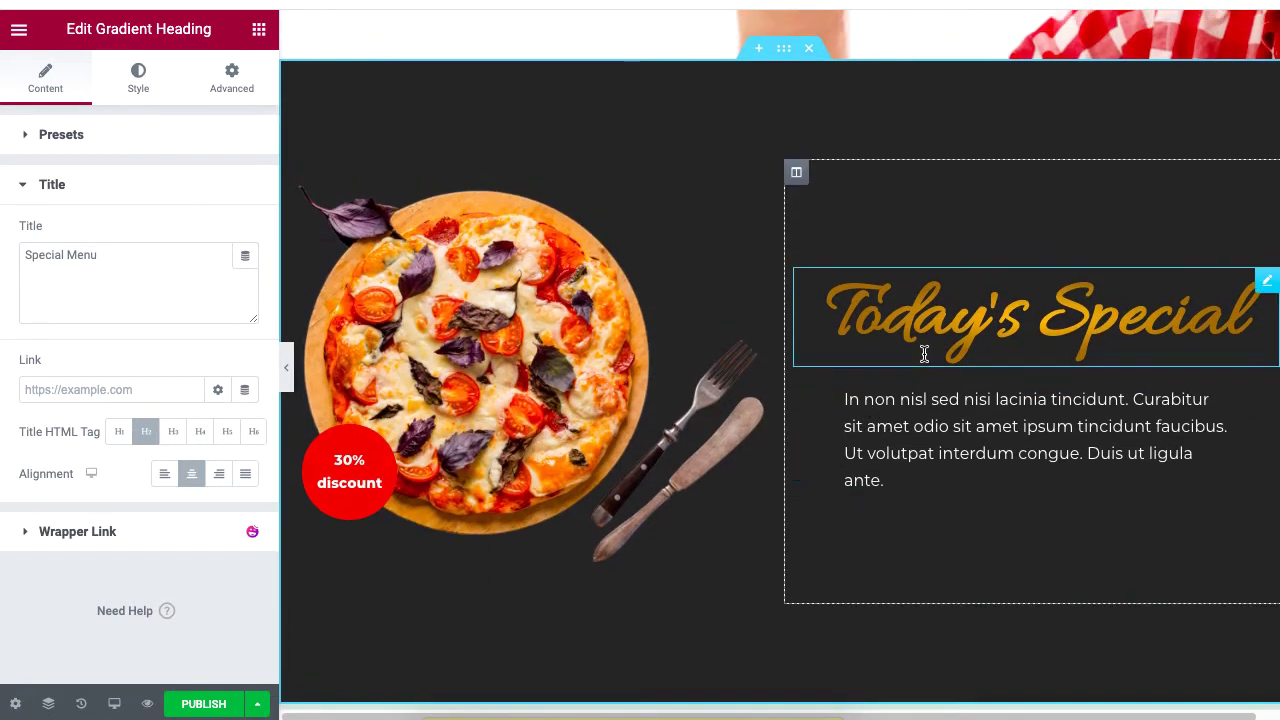
pyautogui.scroll(-3, 869, 534)
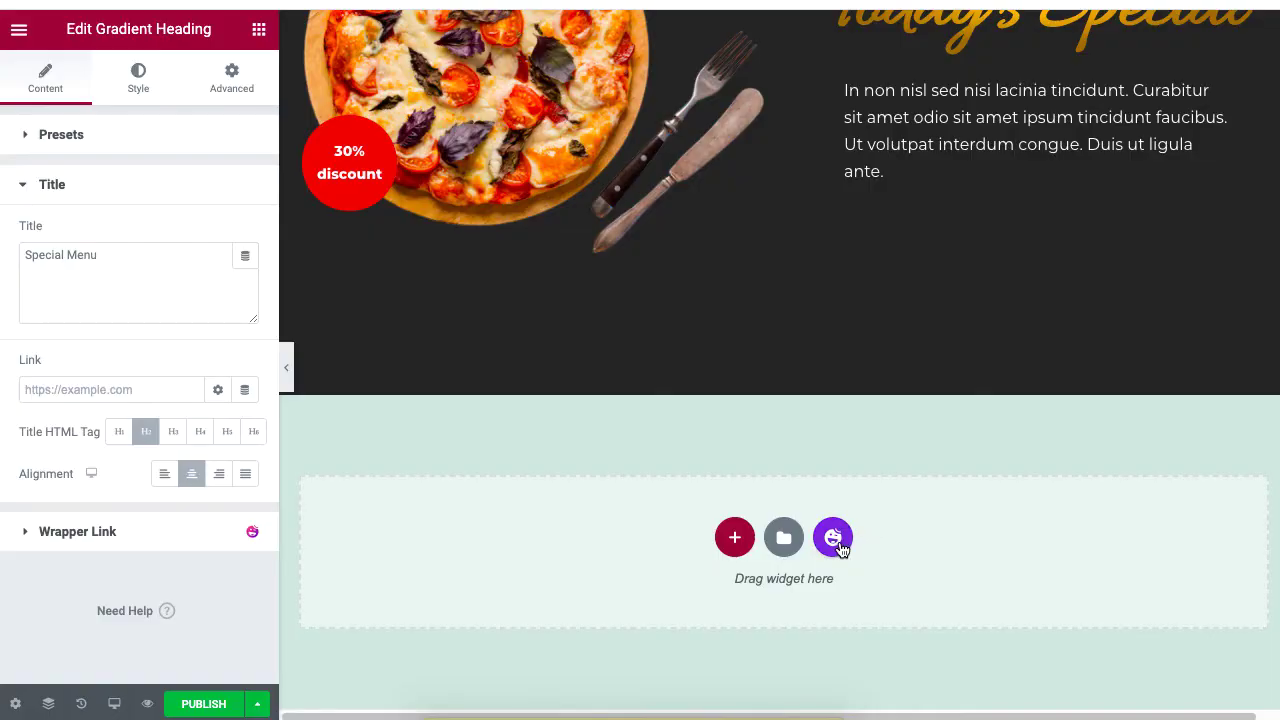
# Step: Insert a HappyAddons Contact category block with a 'Contact Us' heading below Today's Special
pyautogui.click(834, 538)
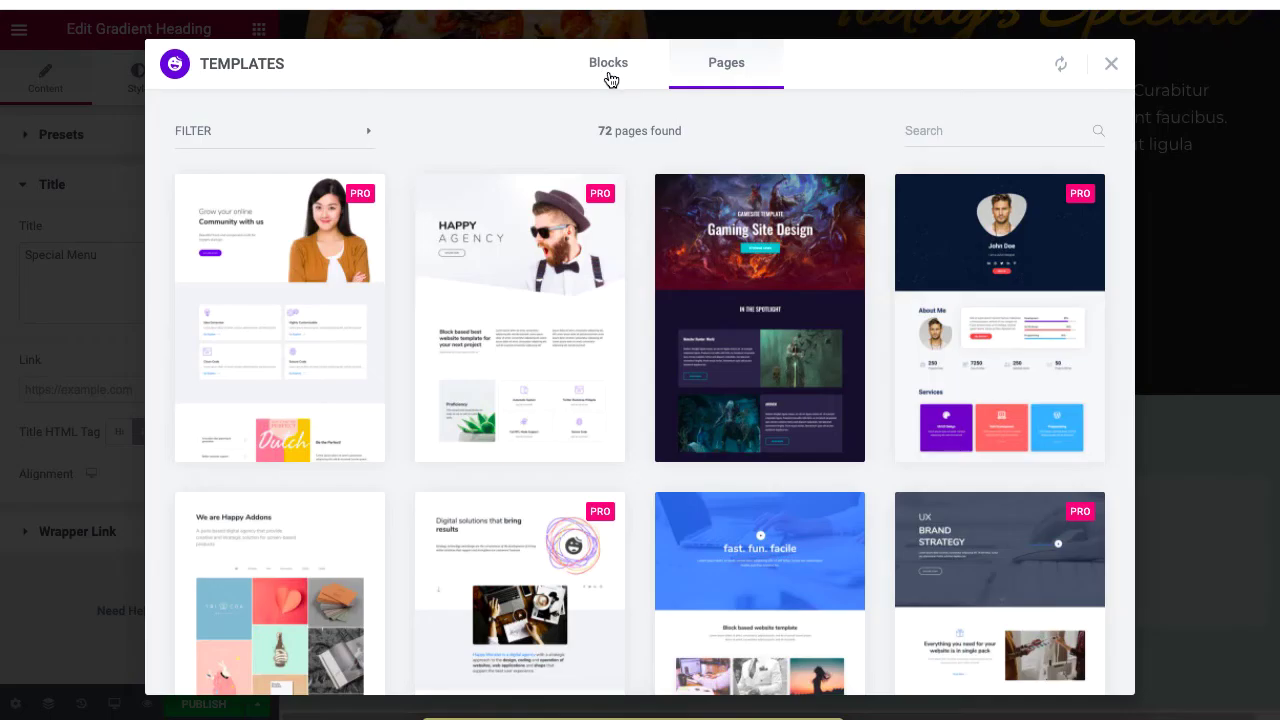
pyautogui.click(598, 70)
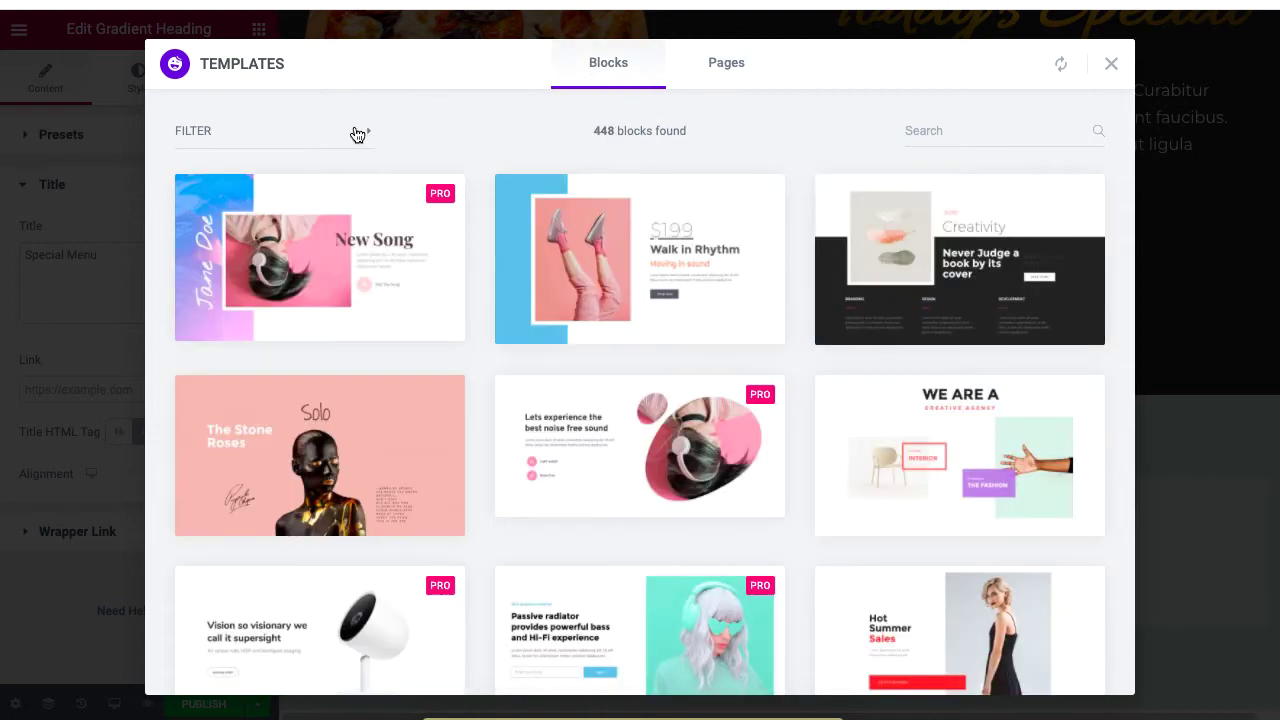
pyautogui.click(352, 133)
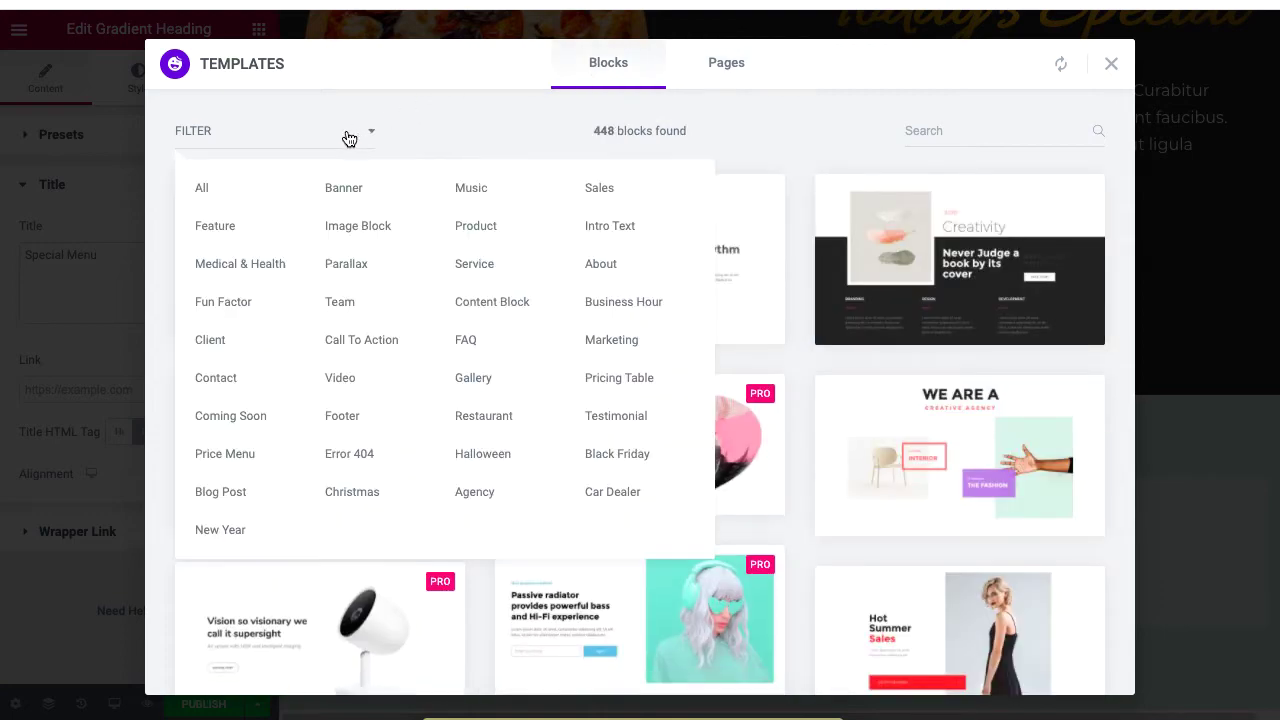
pyautogui.click(216, 380)
pyautogui.scroll(-3, 514, 534)
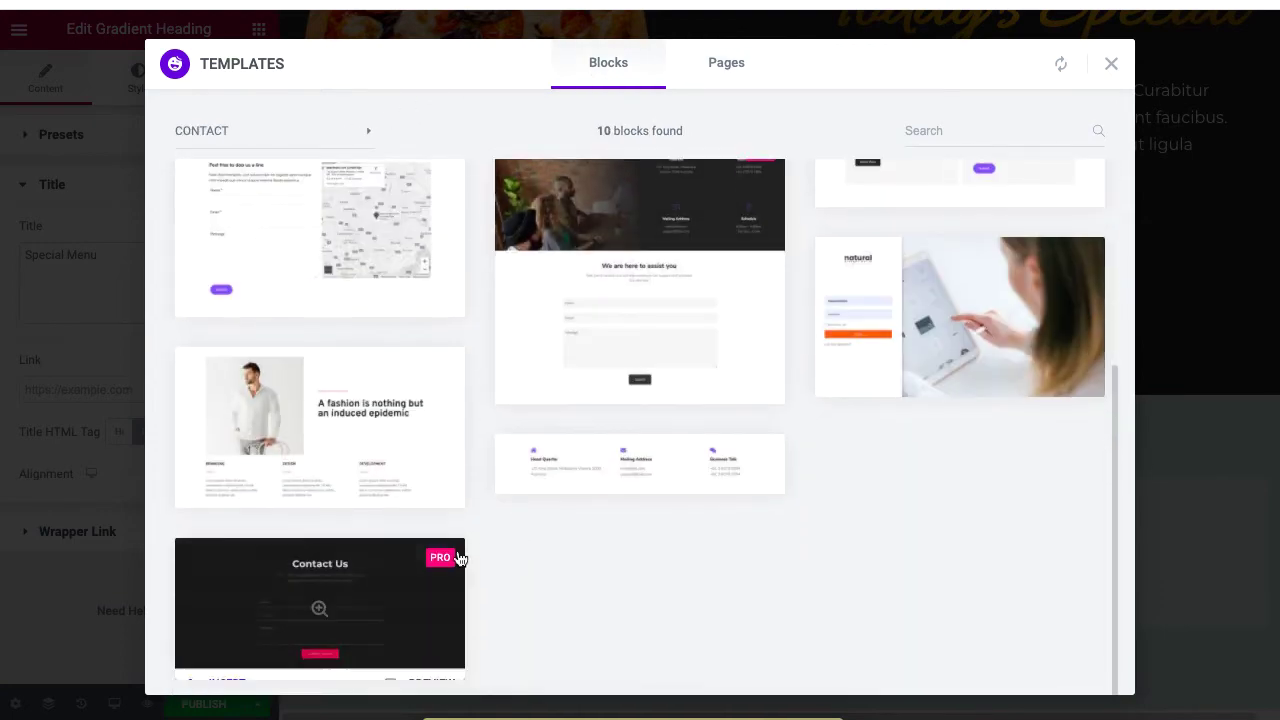
pyautogui.click(219, 673)
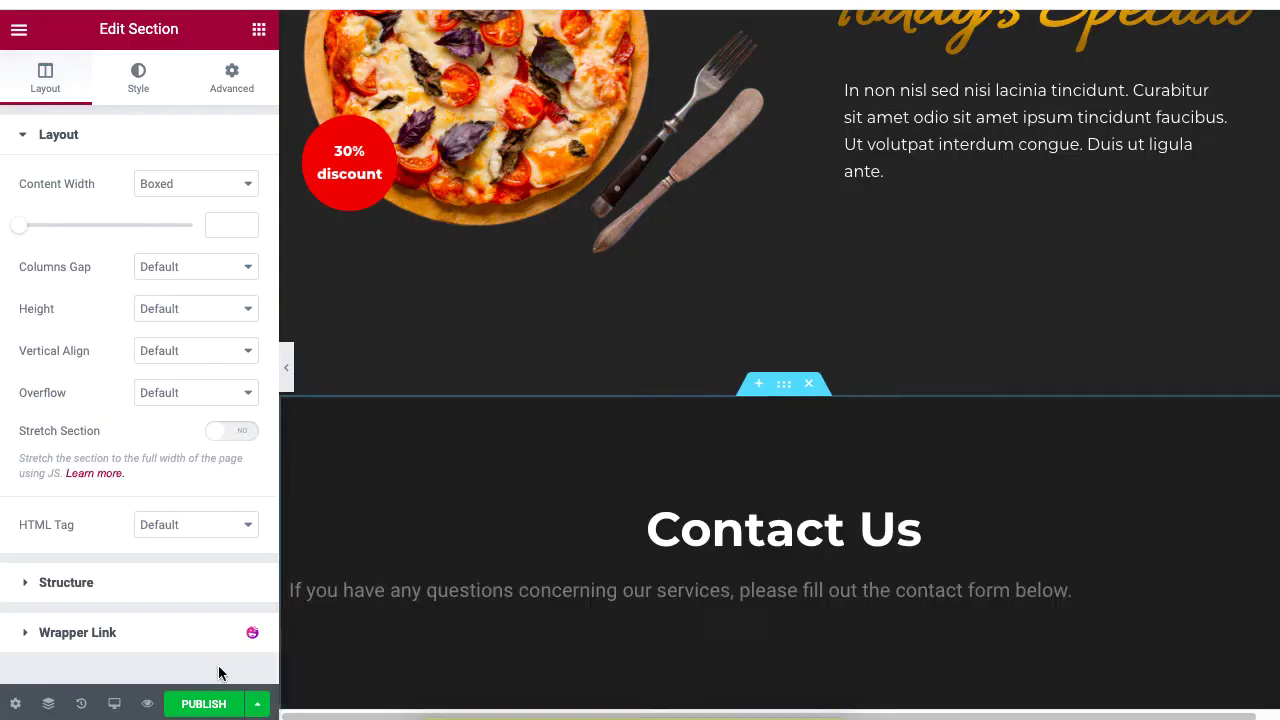
pyautogui.scroll(-3, 680, 672)
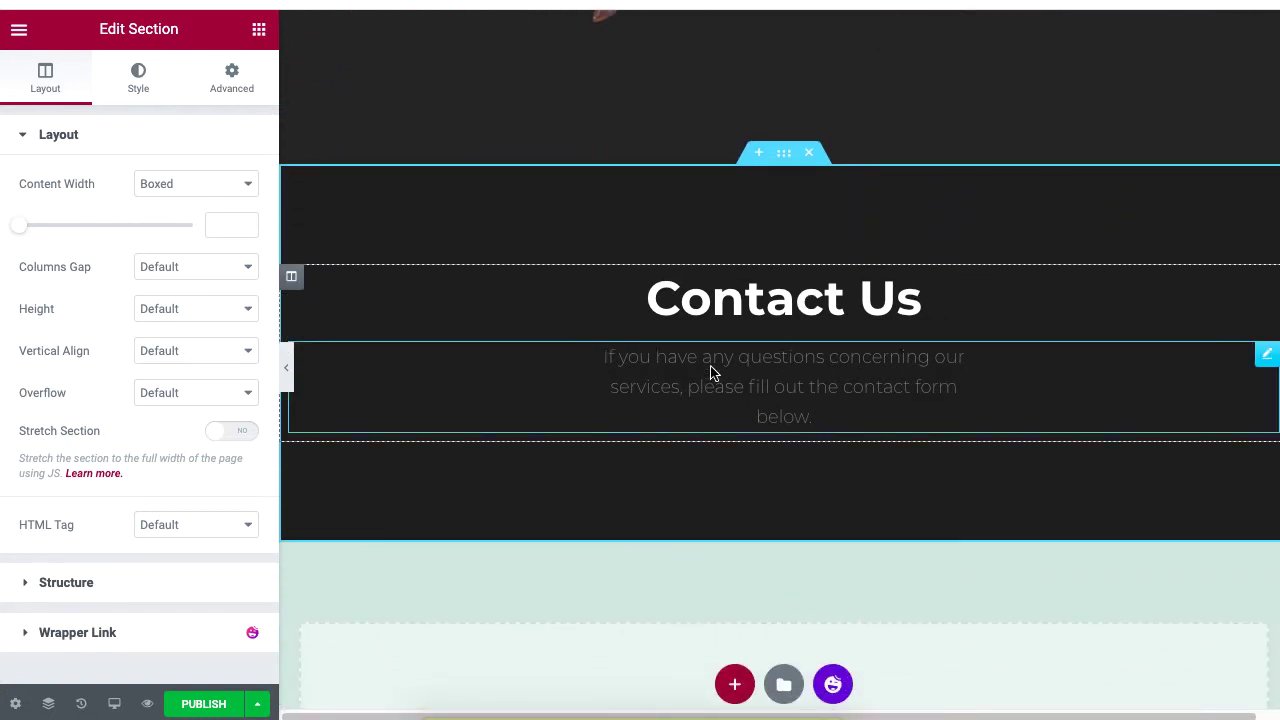
# Step: Place a London Eye Google Map in the Contact Us section, then add a one-column section beneath
pyautogui.click(259, 31)
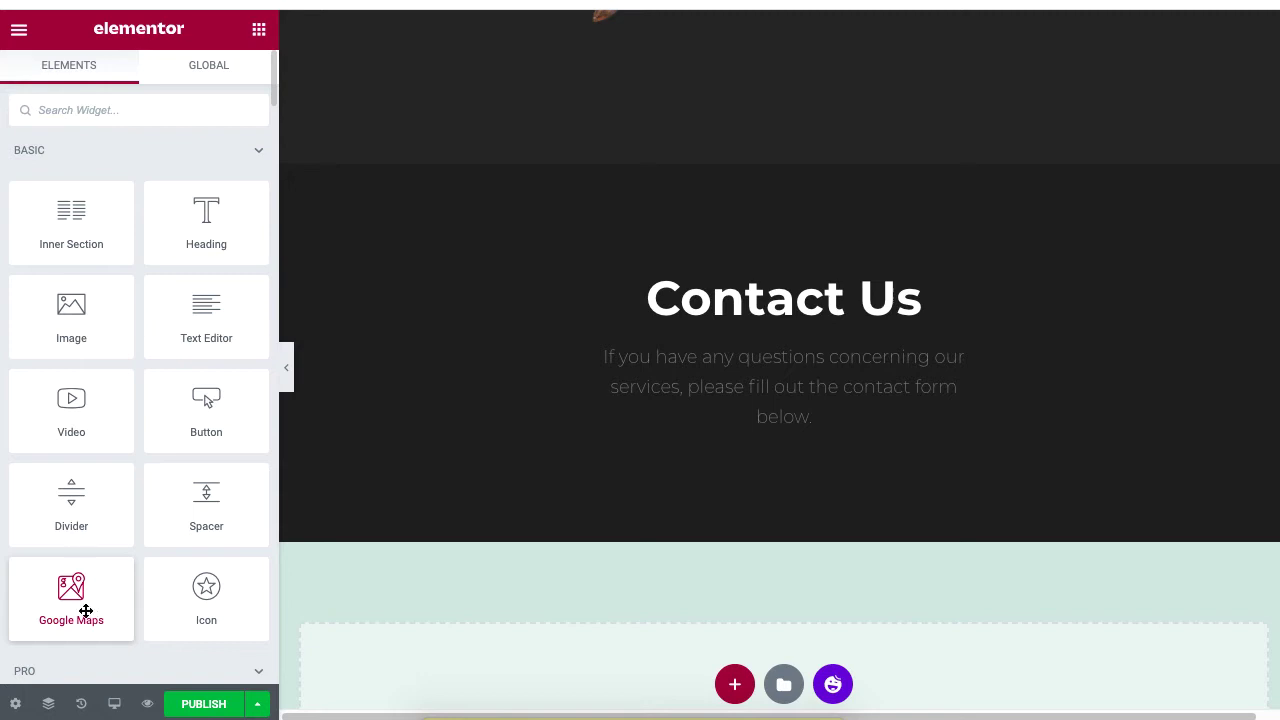
pyautogui.moveTo(80, 612); pyautogui.dragTo(658, 428)
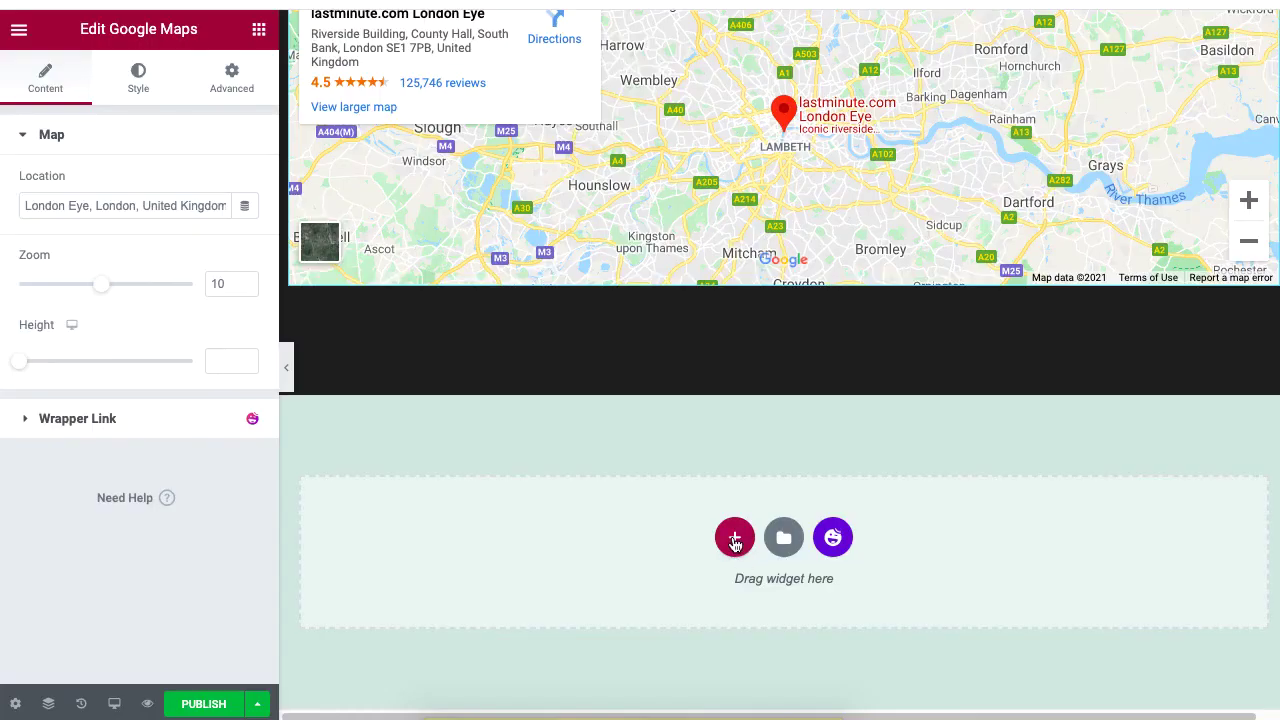
pyautogui.click(731, 532)
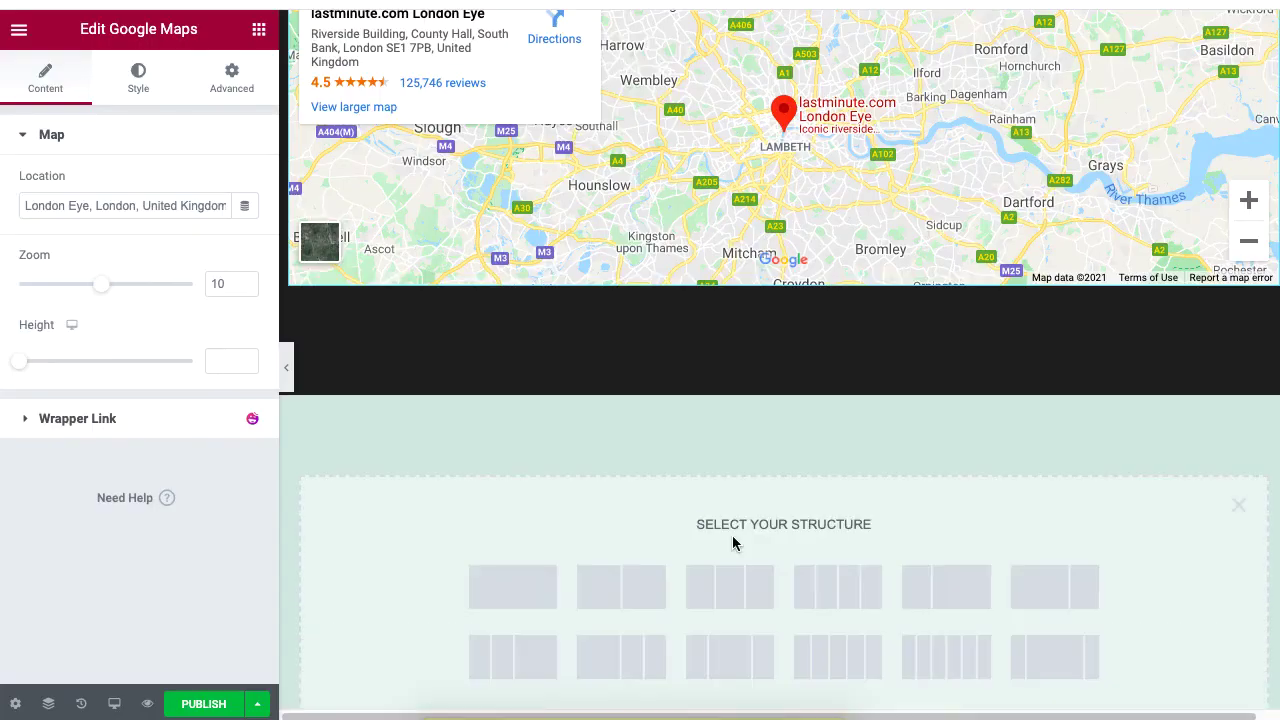
pyautogui.scroll(-1, 732, 543)
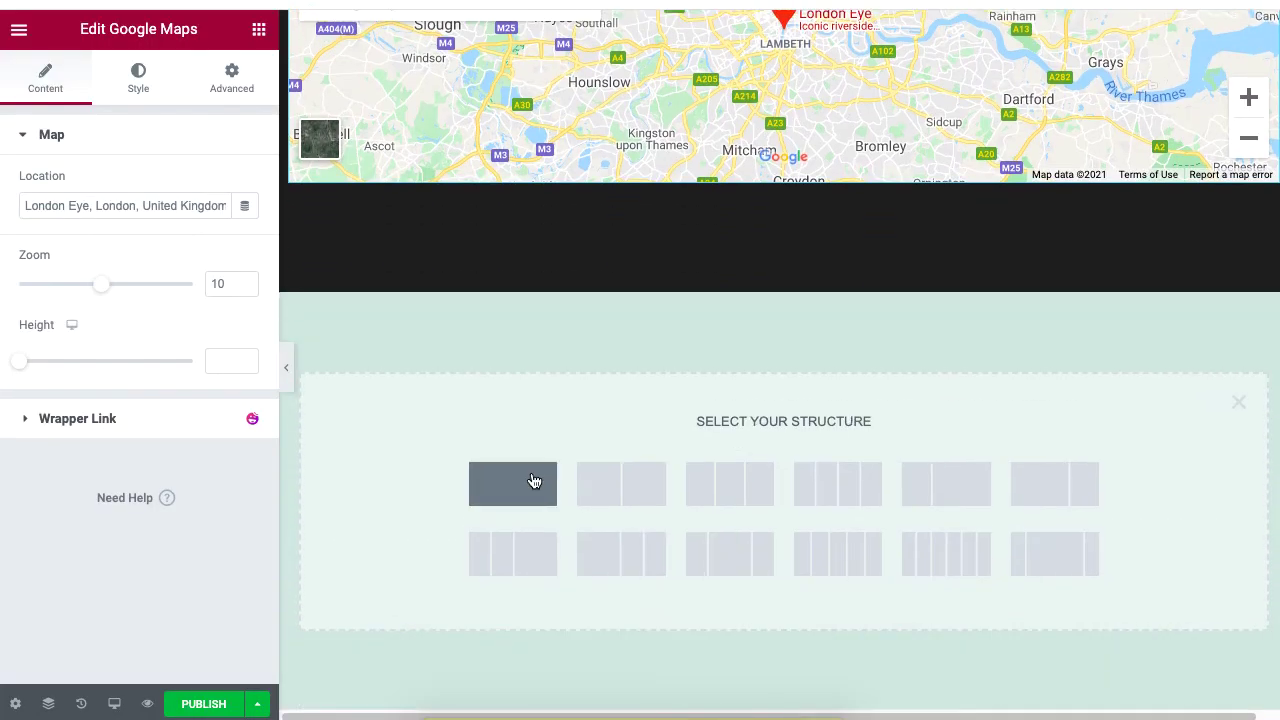
pyautogui.click(534, 482)
# Step: Add a Social Icons widget to the new section and add a Tumblr icon in place of WordPress
pyautogui.write('s')
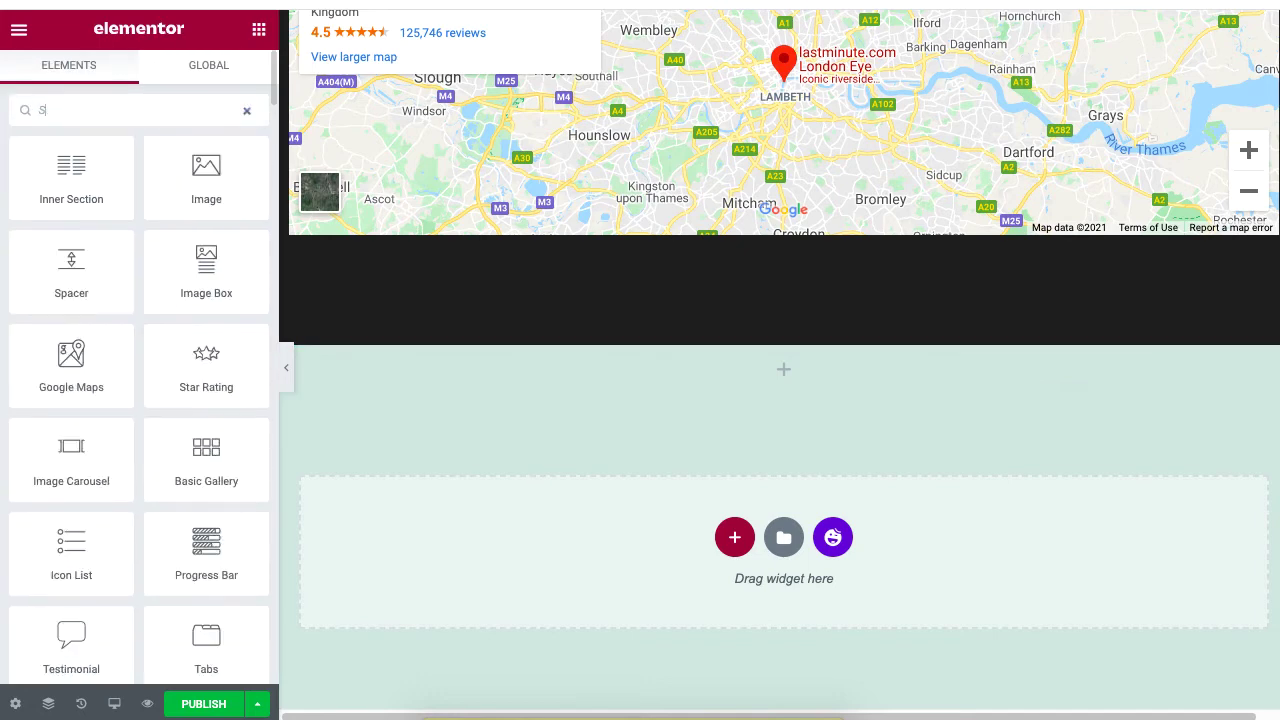
pyautogui.write('oci')
pyautogui.moveTo(87, 182); pyautogui.dragTo(437, 380)
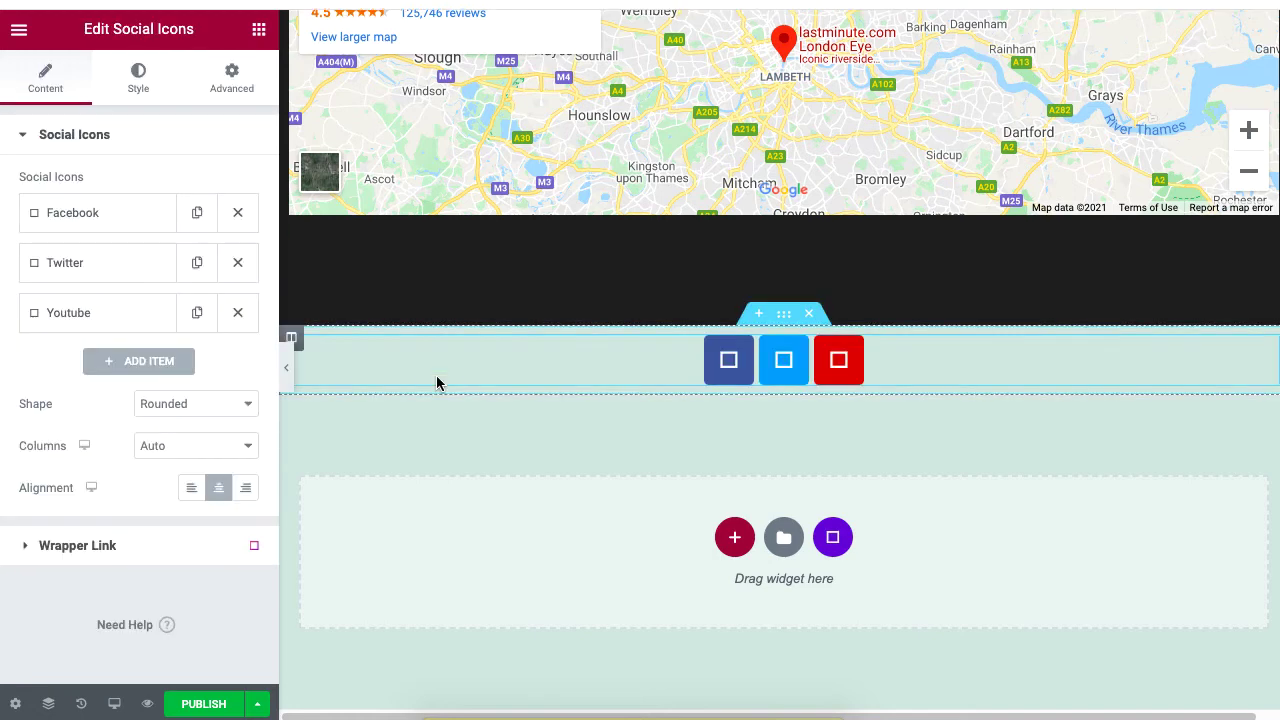
pyautogui.click(147, 362)
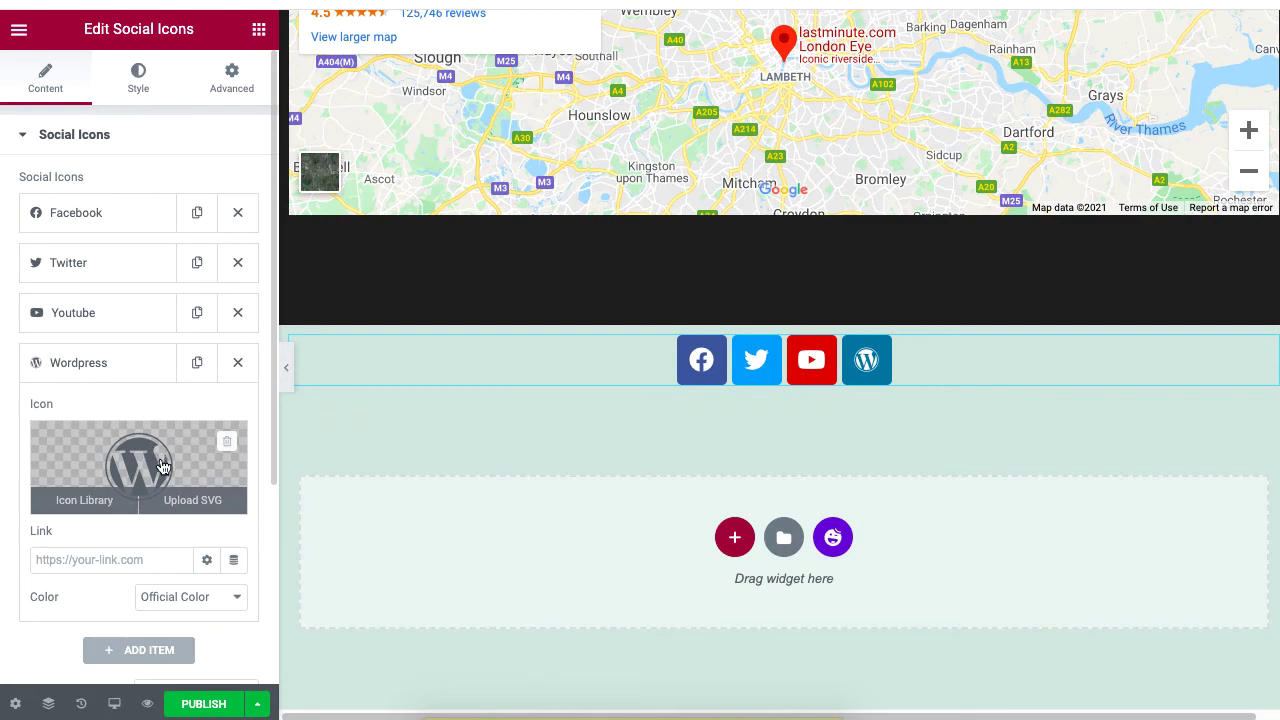
pyautogui.click(84, 500)
pyautogui.click(611, 443)
pyautogui.click(1068, 695)
# Step: Add an Instagram icon and set the social icon shape to Circle
pyautogui.click(143, 649)
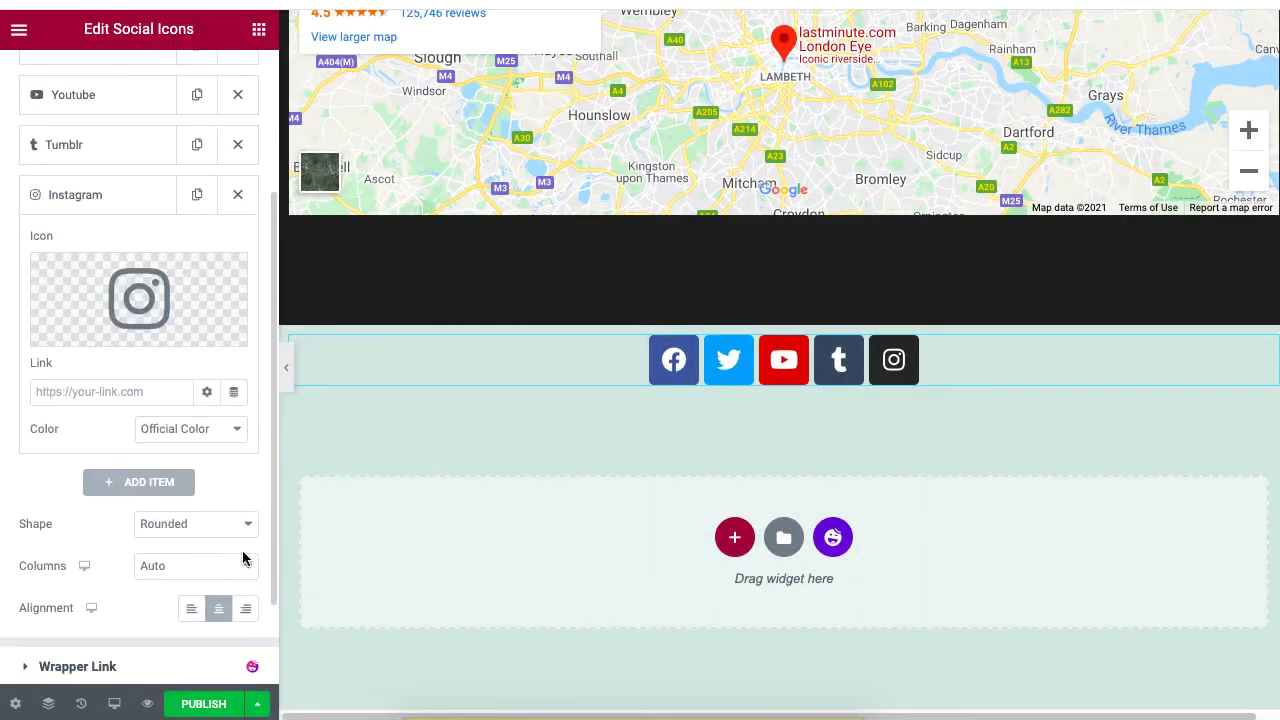
pyautogui.scroll(-1, 243, 558)
pyautogui.click(186, 434)
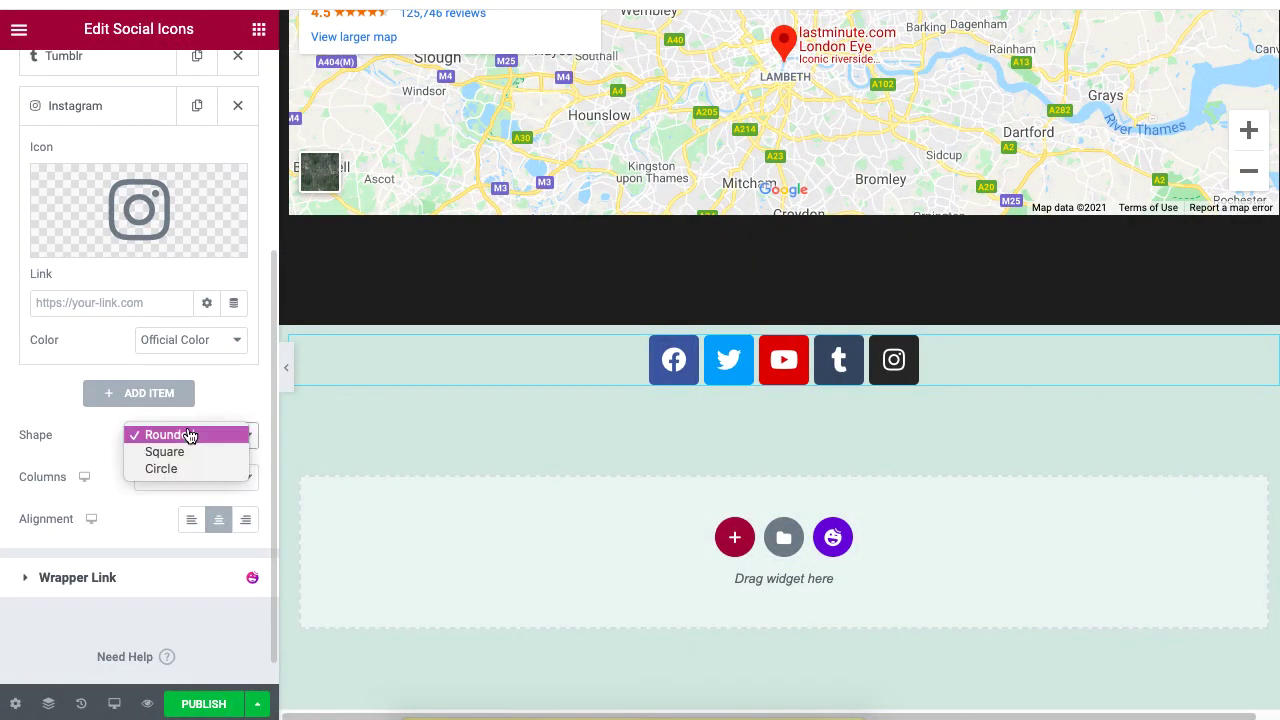
pyautogui.click(193, 469)
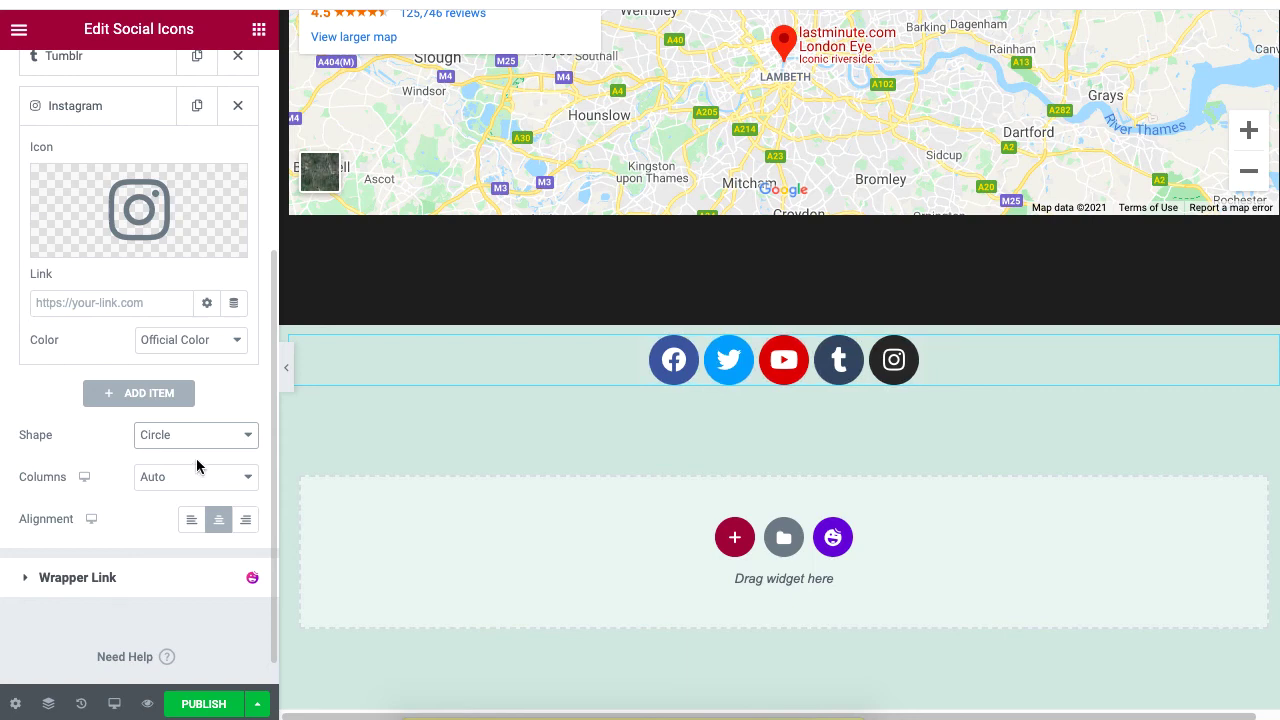
pyautogui.click(894, 360)
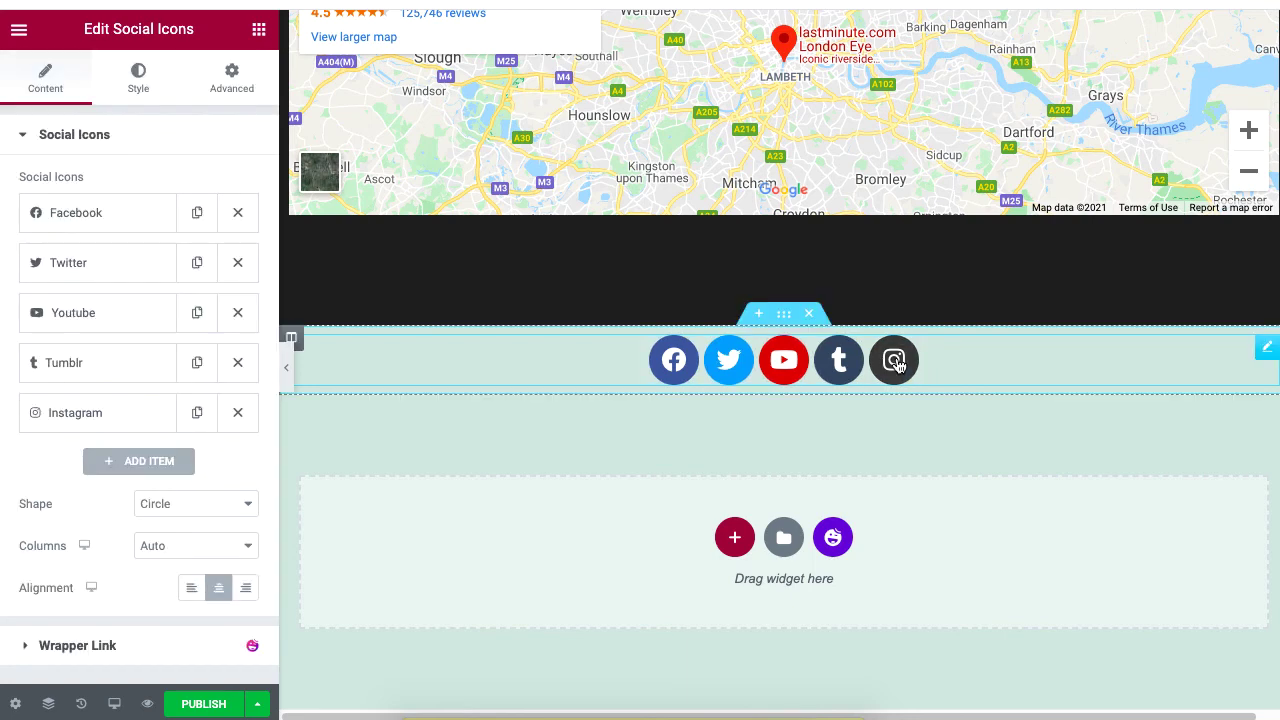
# Step: Set the social icon size to 17 and the spacing between icons to 20
pyautogui.click(140, 80)
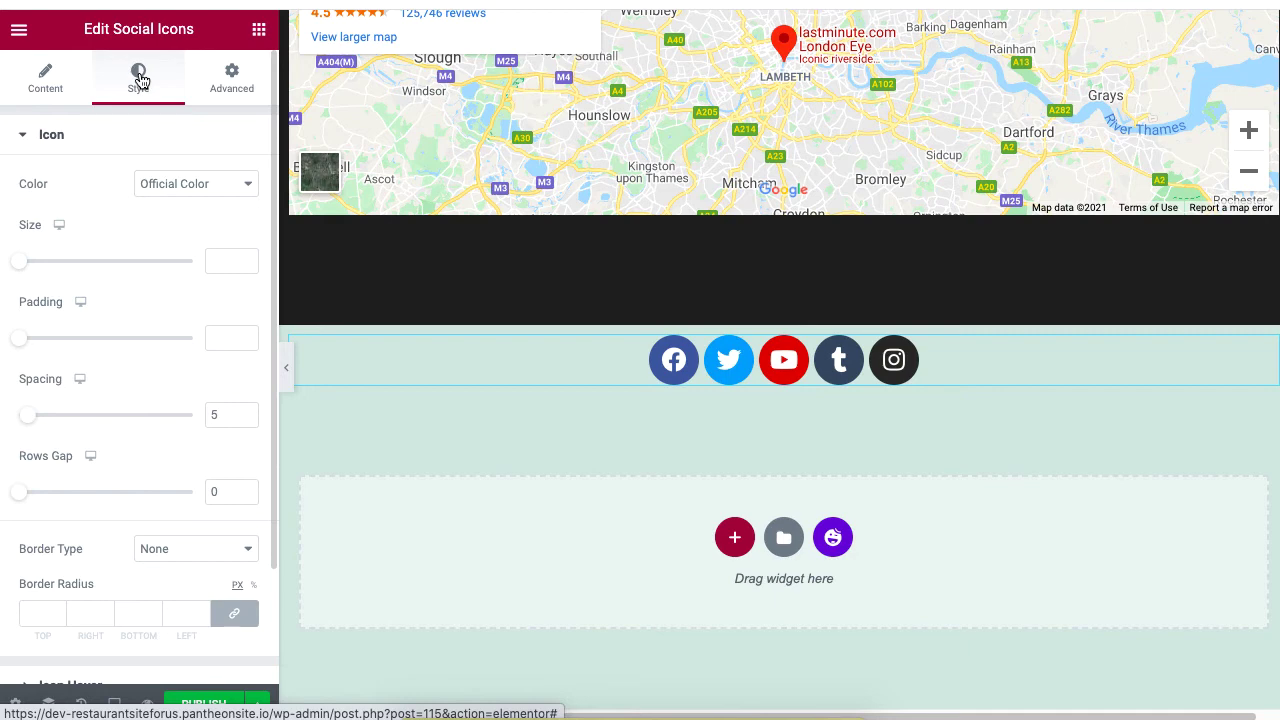
pyautogui.click(225, 261)
pyautogui.write('17')
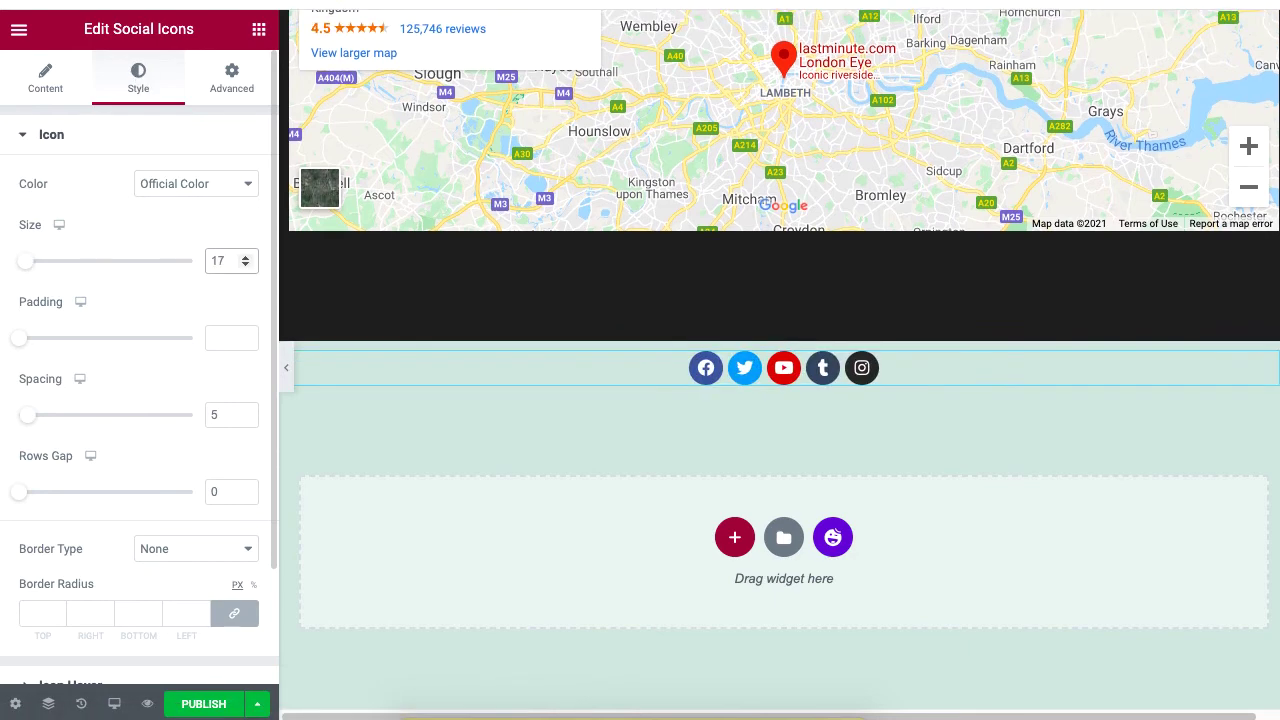
pyautogui.click(227, 412)
pyautogui.write('20')
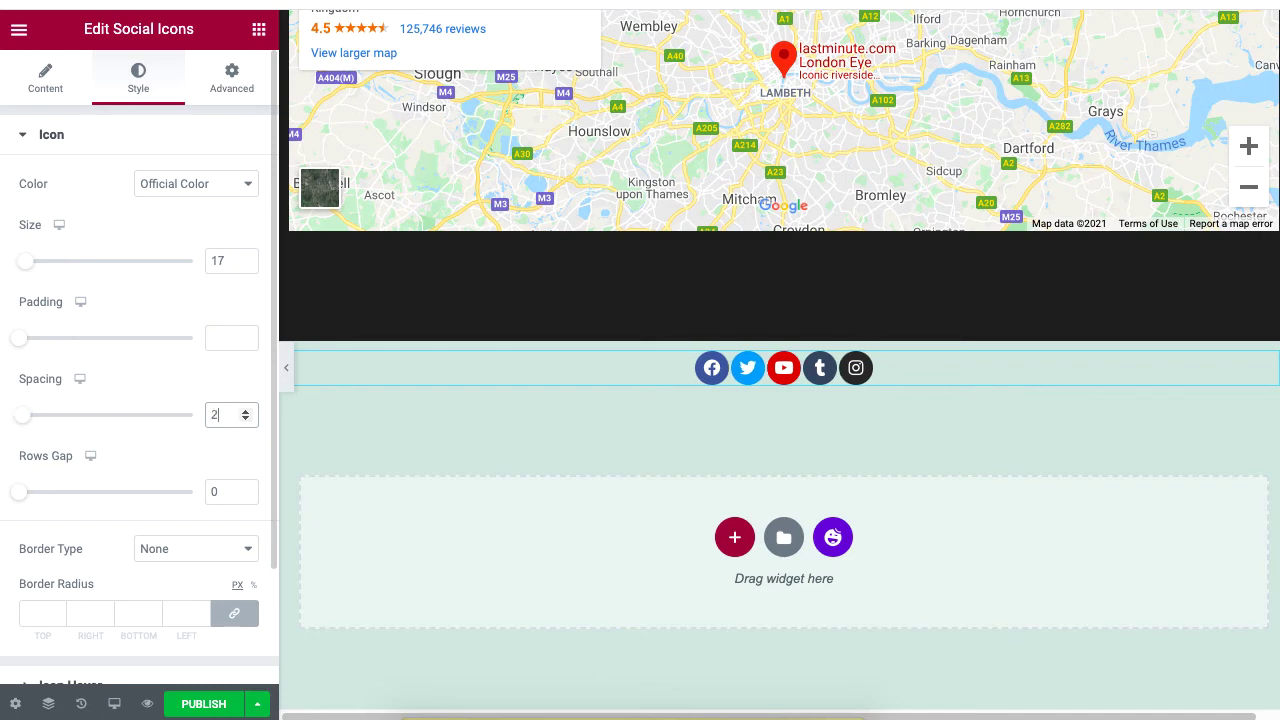
pyautogui.click(205, 273)
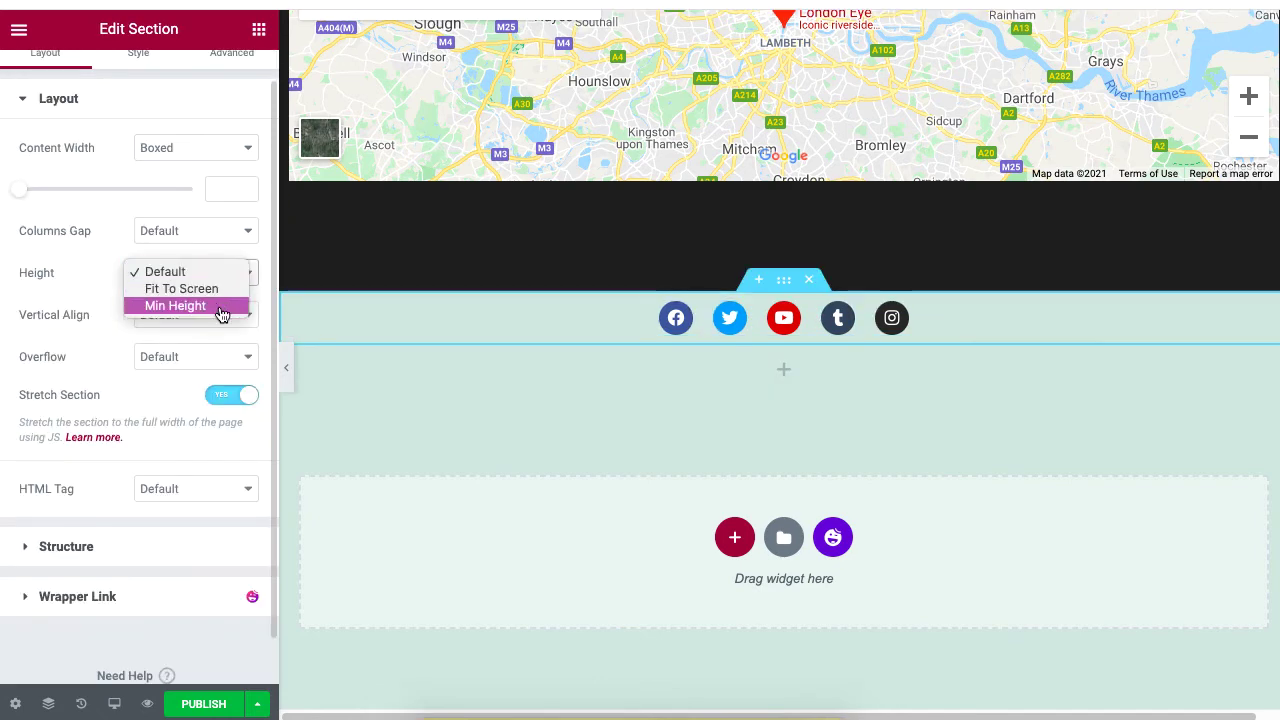
# Step: Set the section Height to Min Height with a 177 px minimum
pyautogui.click(220, 306)
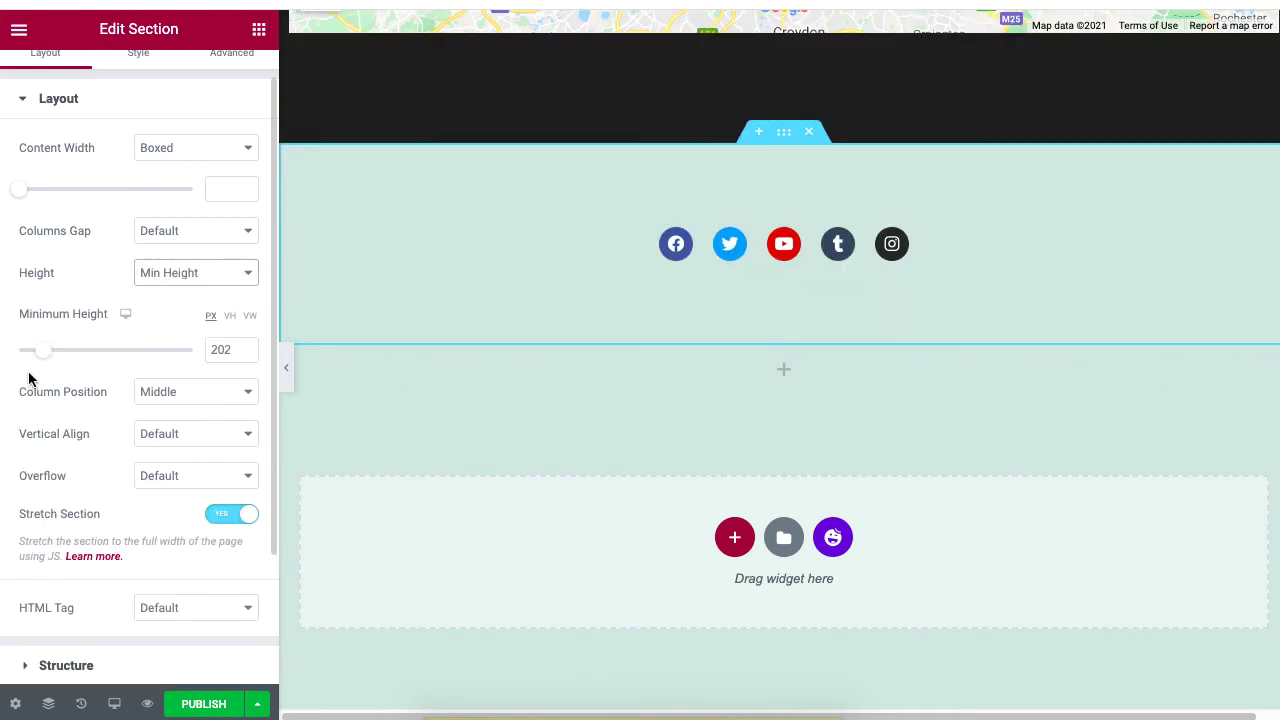
pyautogui.moveTo(40, 355); pyautogui.dragTo(39, 362)
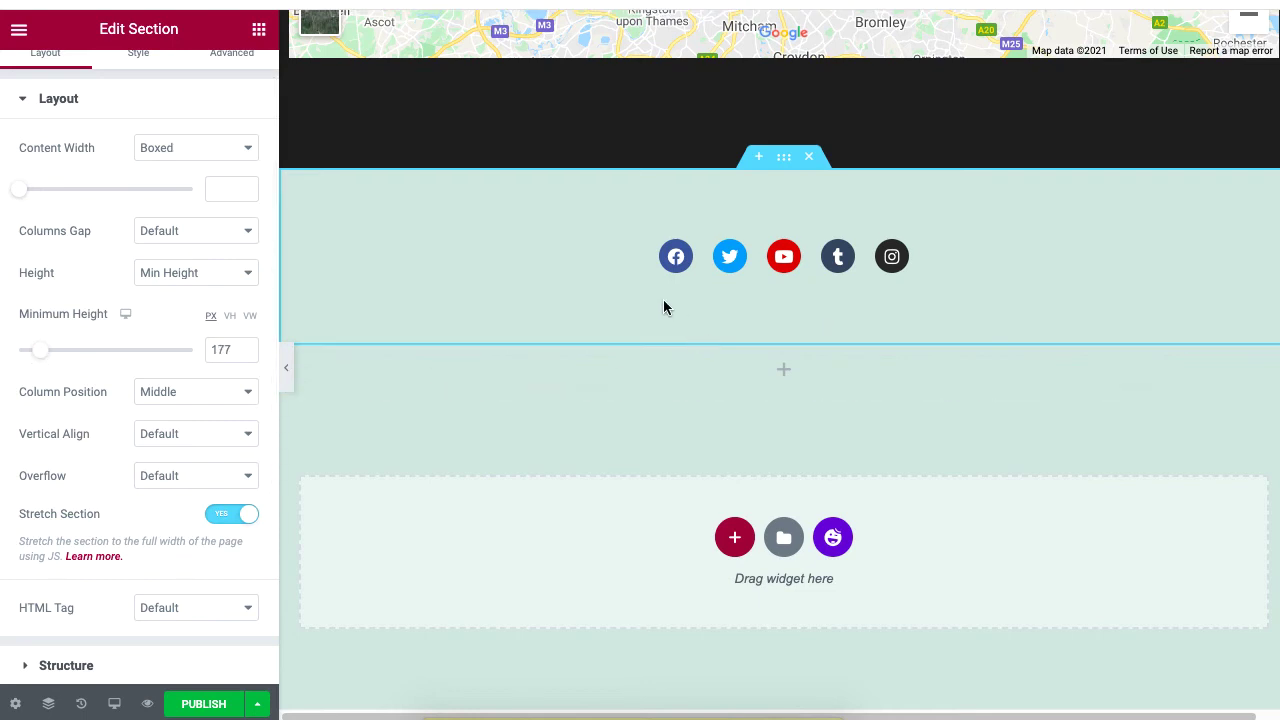
# Step: Publish the Christmas restaurant page, scroll through it live, then select the HappyAddons newsletter sign-up link
pyautogui.click(195, 706)
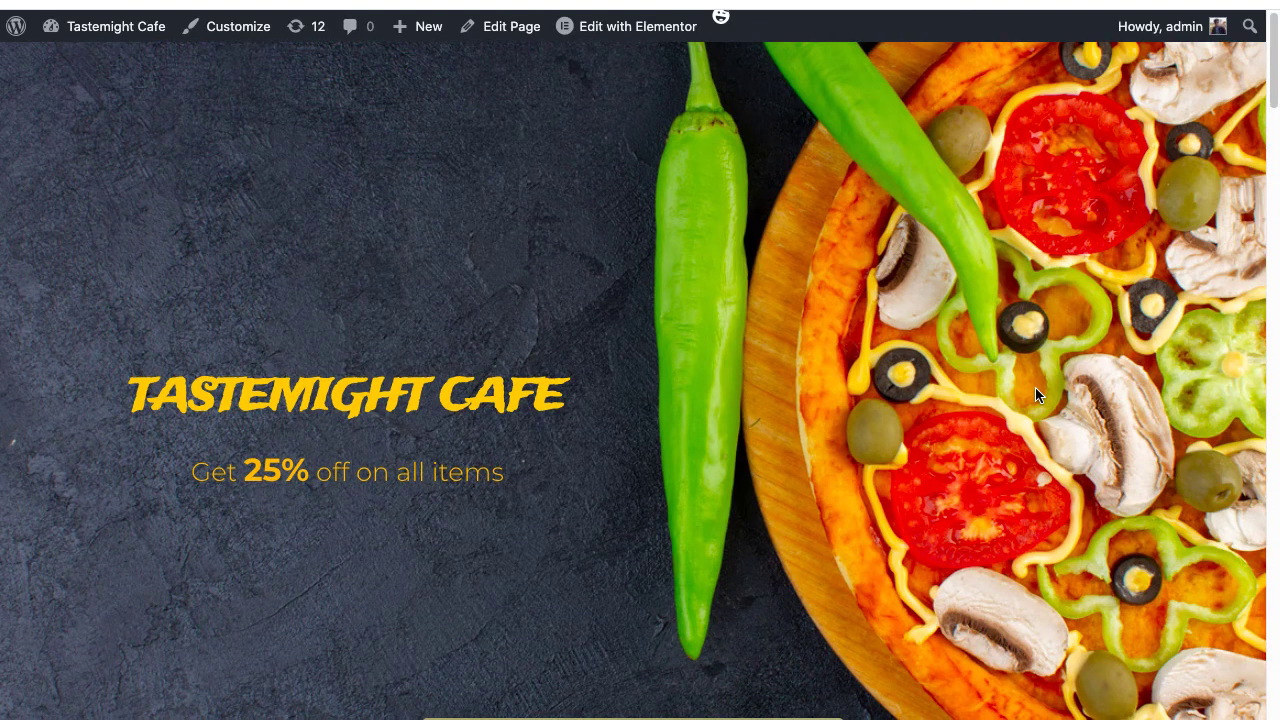
pyautogui.scroll(-10, 1037, 395)
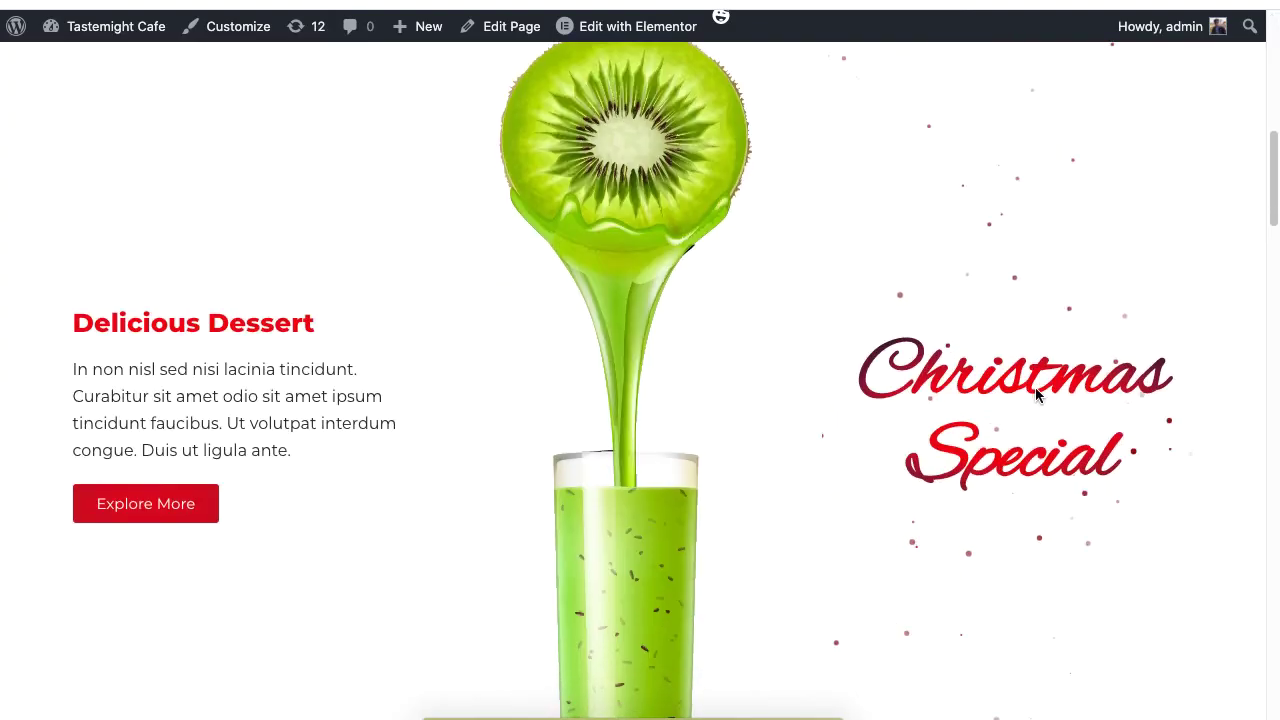
pyautogui.scroll(-15, 1036, 394)
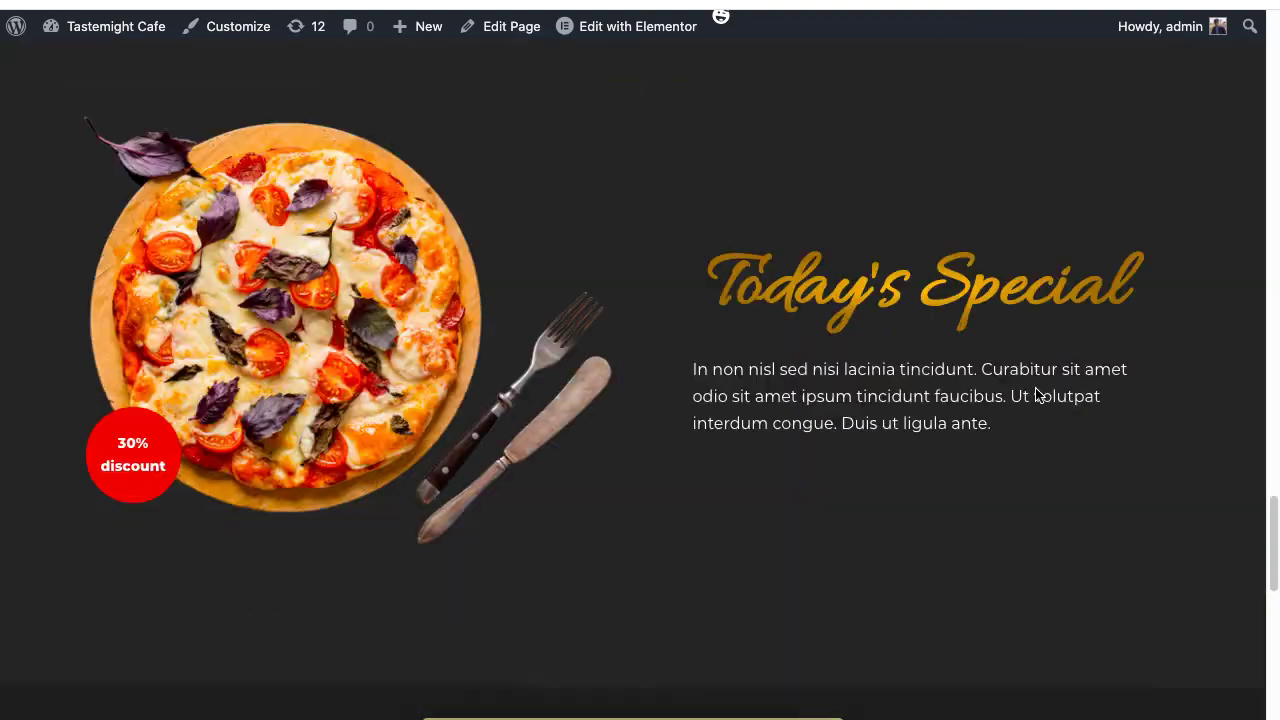
pyautogui.scroll(-7, 1275, 420)
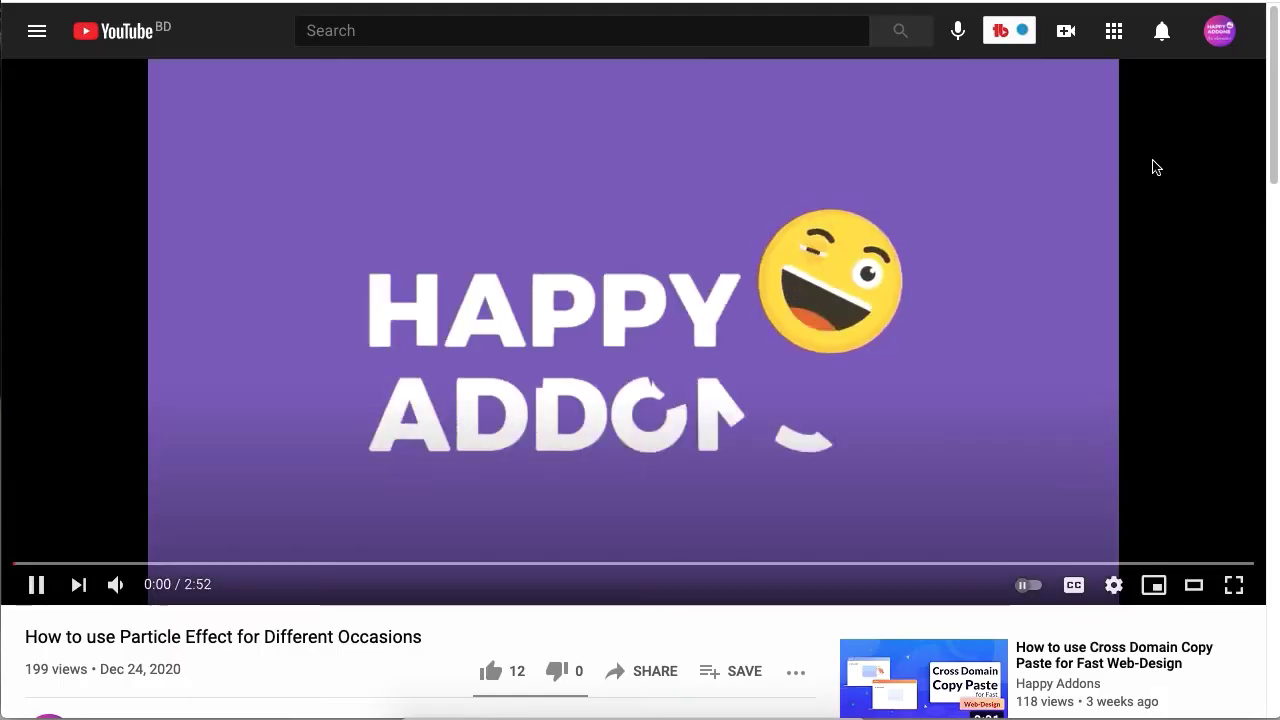
pyautogui.scroll(-7, 1155, 167)
pyautogui.moveTo(460, 311); pyautogui.dragTo(88, 312)
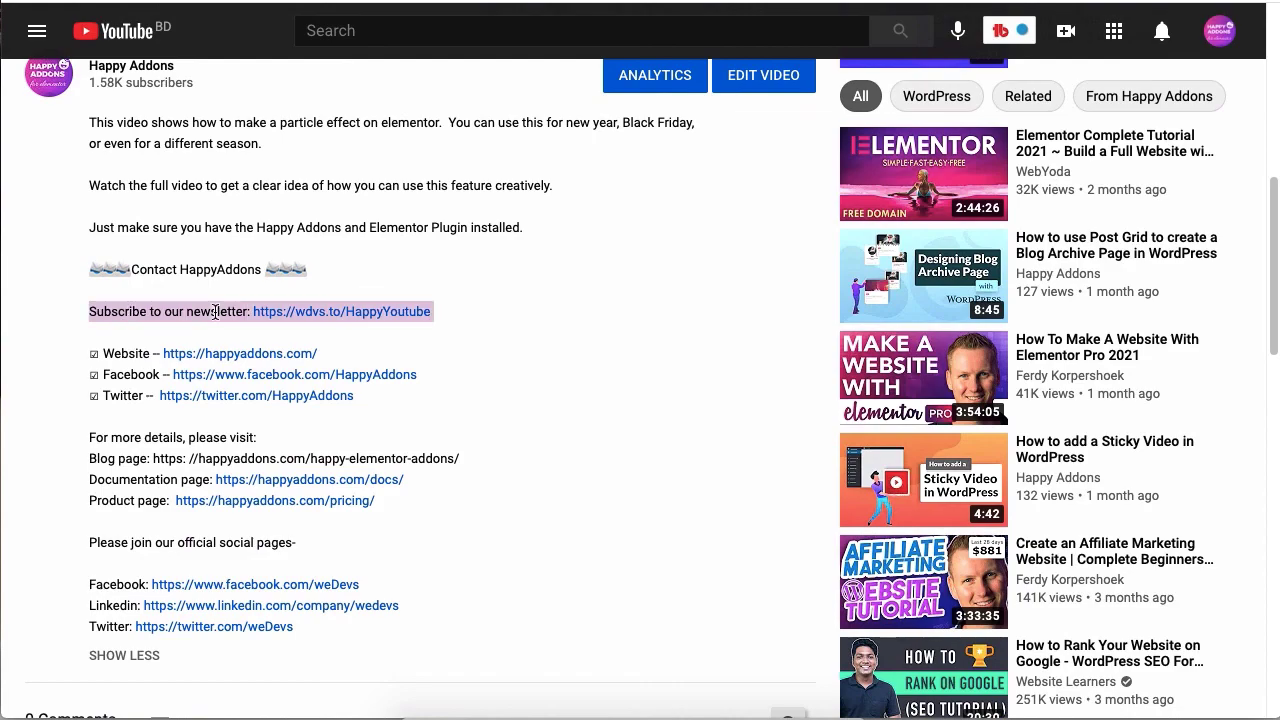